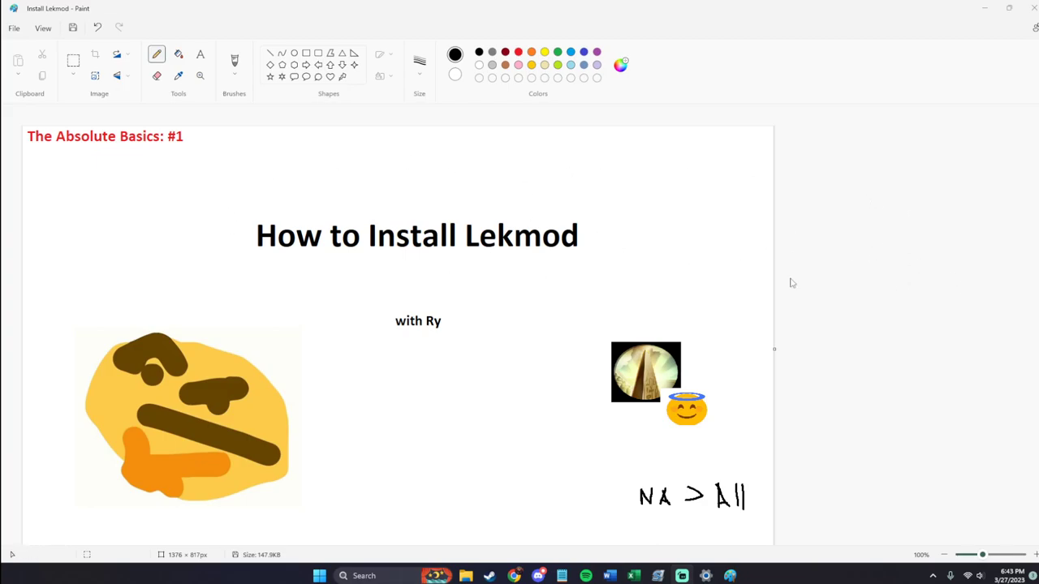
Open the Civilization No Quitters group page and read its joining and public-profile rules.
{"action": "mouse_move", "coordinate": [489, 575]}
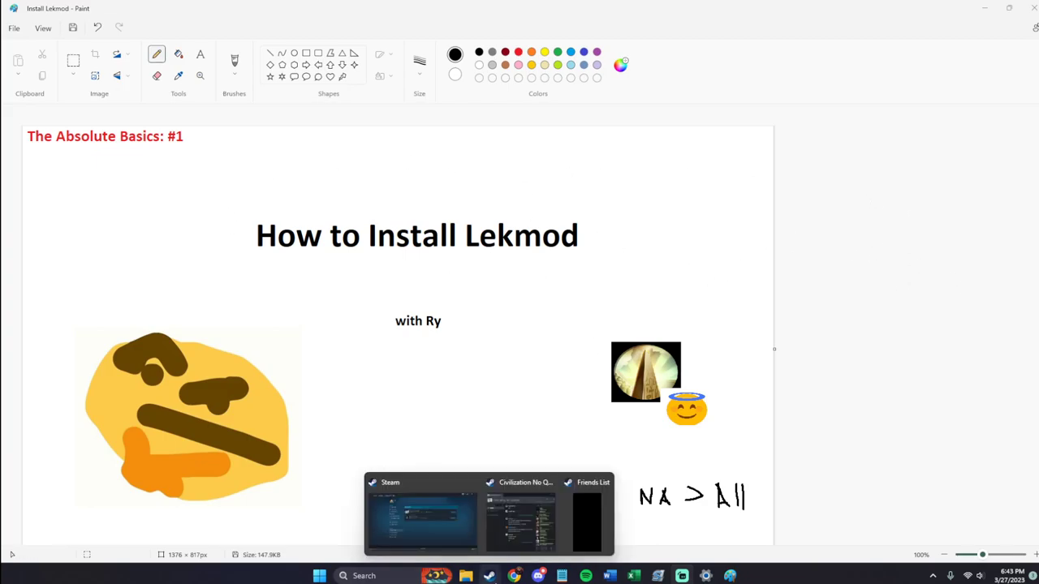
{"action": "left_click", "coordinate": [453, 538]}
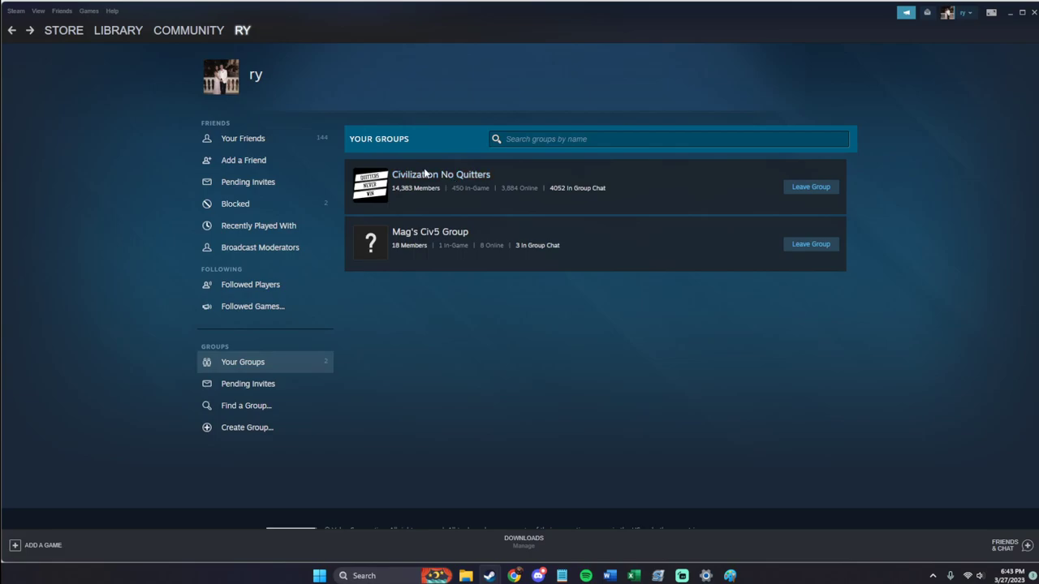
{"action": "left_click", "coordinate": [451, 181]}
{"action": "scroll", "coordinate": [475, 208], "scroll_direction": "down", "scroll_amount": 3}
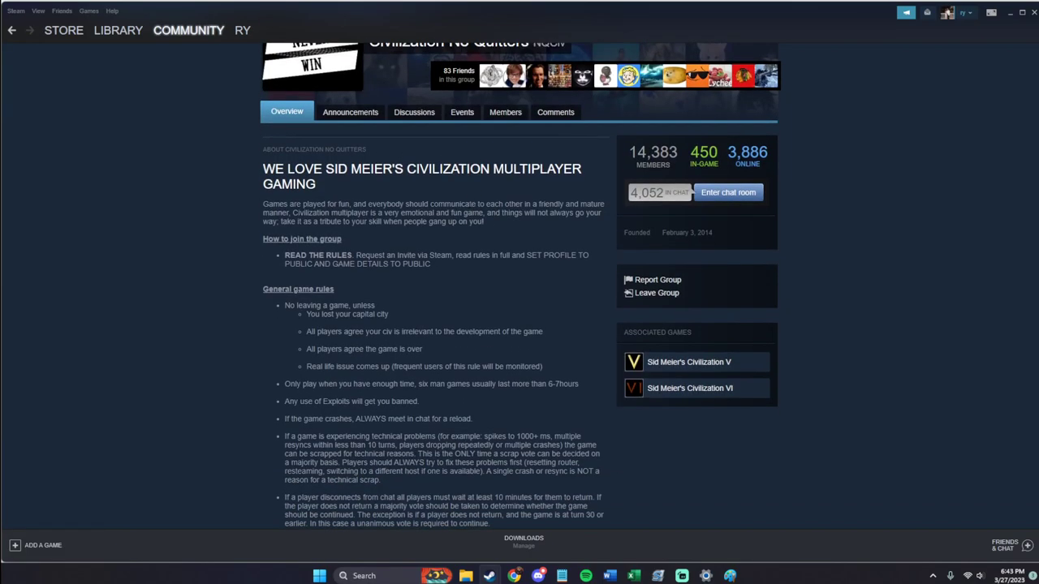
{"action": "mouse_move", "coordinate": [259, 128]}
{"action": "left_mouse_down"}
{"action": "mouse_move", "coordinate": [491, 162]}
{"action": "mouse_move", "coordinate": [258, 137]}
{"action": "left_mouse_up"}
{"action": "left_click", "coordinate": [491, 162]}
{"action": "left_click", "coordinate": [258, 137]}
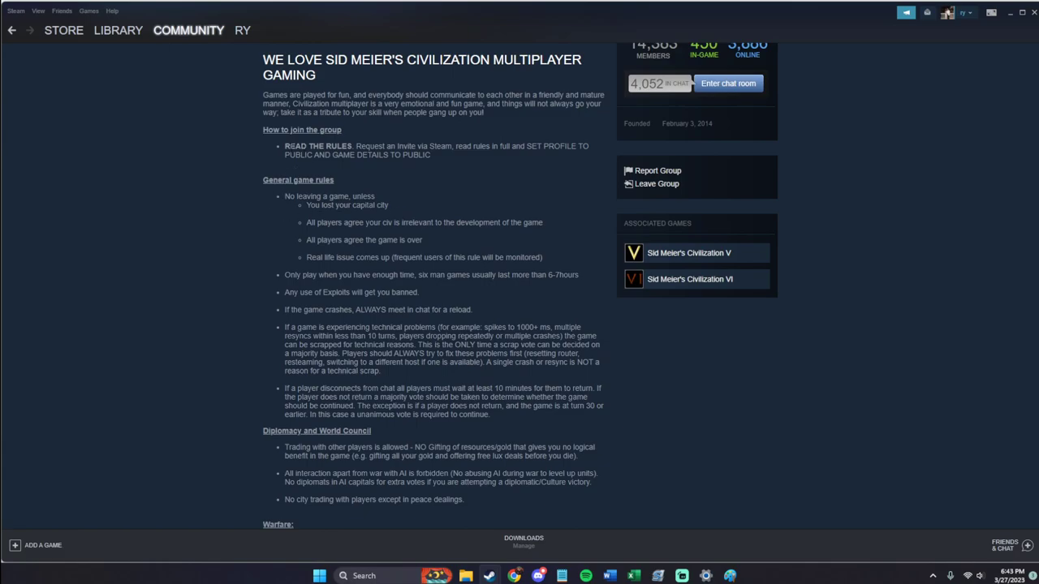
{"action": "left_click_drag", "start_coordinate": [430, 154], "coordinate": [526, 146]}
{"action": "left_click", "coordinate": [516, 154]}
{"action": "left_click", "coordinate": [430, 153]}
{"action": "left_click_drag", "start_coordinate": [429, 154], "coordinate": [530, 159]}
{"action": "left_click", "coordinate": [530, 141]}
{"action": "left_click", "coordinate": [531, 158]}
{"action": "left_click", "coordinate": [531, 159]}
{"action": "scroll", "coordinate": [421, 144], "scroll_direction": "down", "scroll_amount": 5}
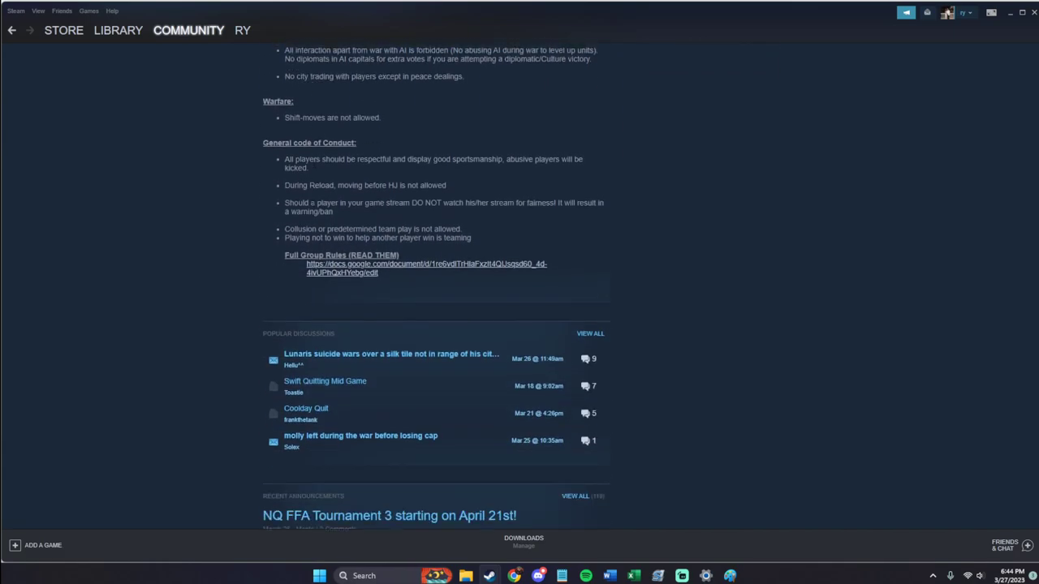
{"action": "scroll", "coordinate": [328, 86], "scroll_direction": "down", "scroll_amount": 4}
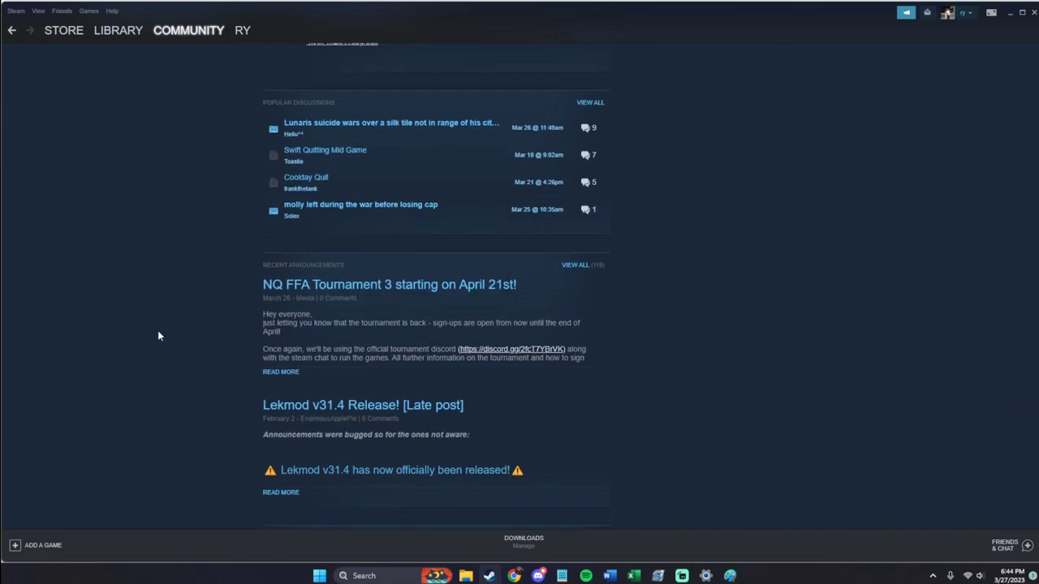
{"action": "scroll", "coordinate": [174, 330], "scroll_direction": "down", "scroll_amount": 1}
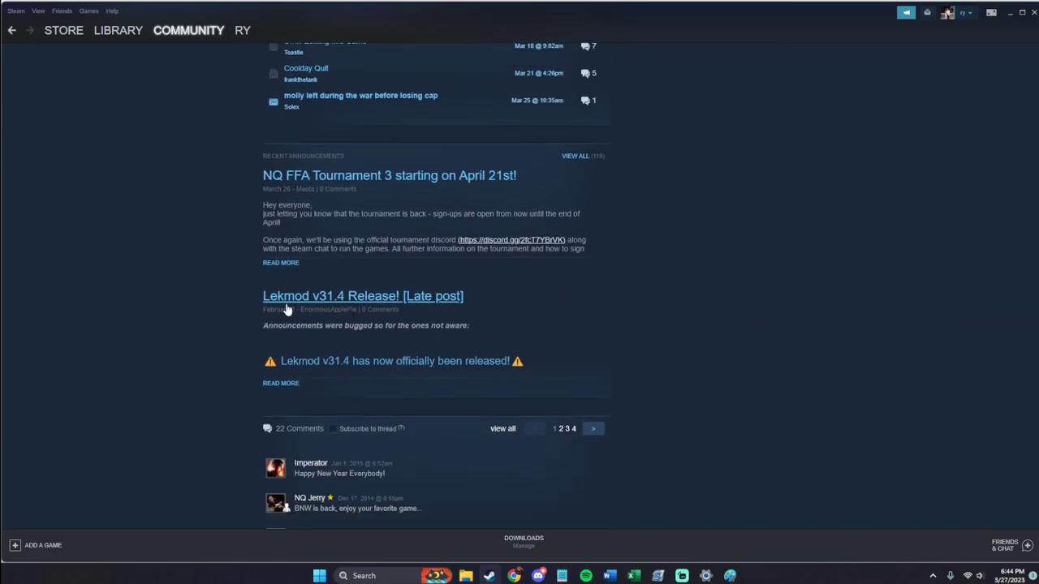
Open the group's full announcements list and find the Lekmod v31.4 release post.
{"action": "left_click", "coordinate": [572, 156]}
{"action": "scroll", "coordinate": [424, 317], "scroll_direction": "down", "scroll_amount": 5}
{"action": "scroll", "coordinate": [386, 307], "scroll_direction": "down", "scroll_amount": 3}
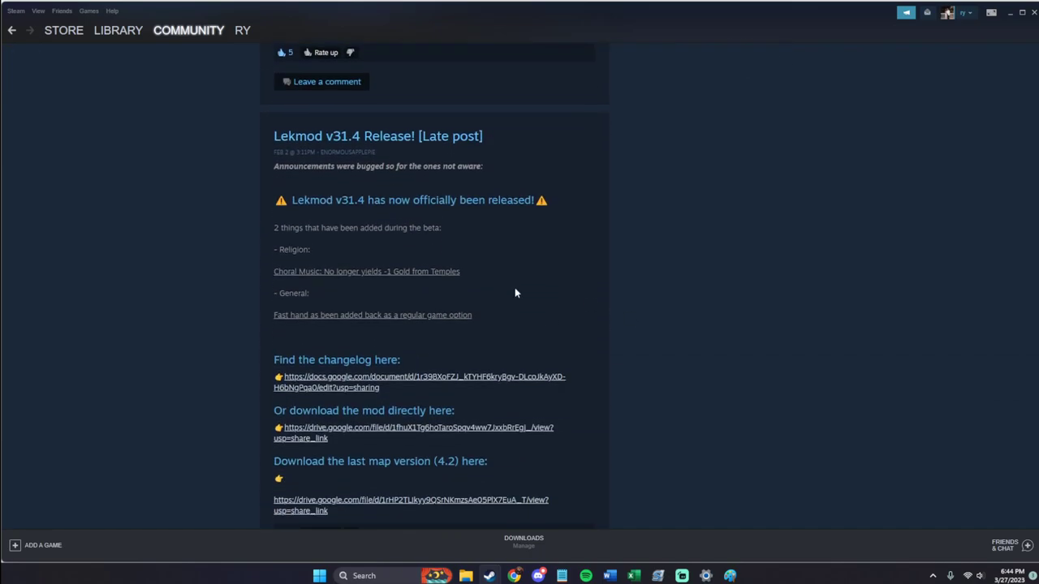
{"action": "left_click_drag", "start_coordinate": [272, 134], "coordinate": [513, 136]}
{"action": "scroll", "coordinate": [362, 276], "scroll_direction": "down", "scroll_amount": 5}
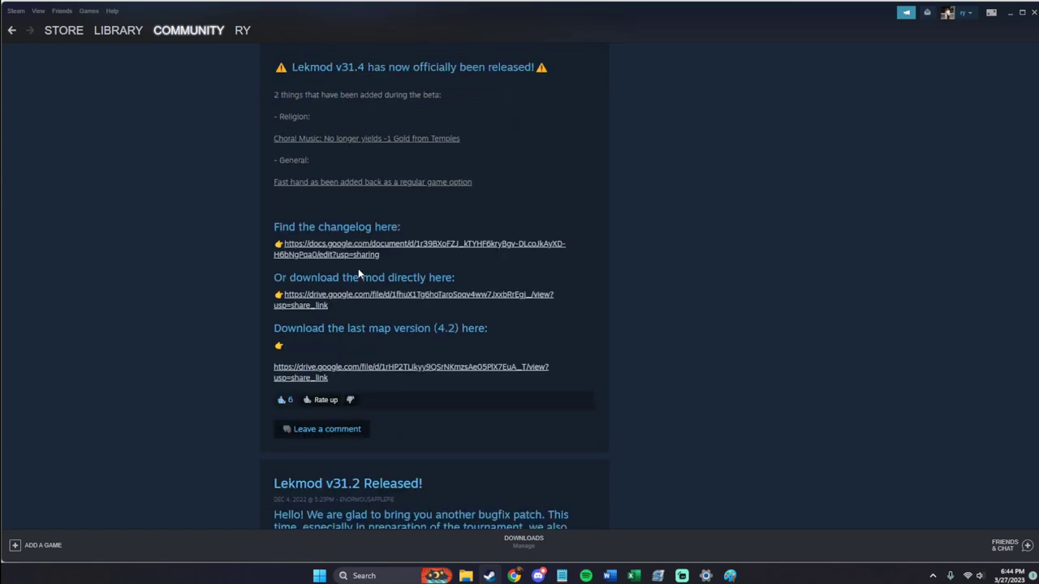
{"action": "scroll", "coordinate": [352, 286], "scroll_direction": "up", "scroll_amount": 4}
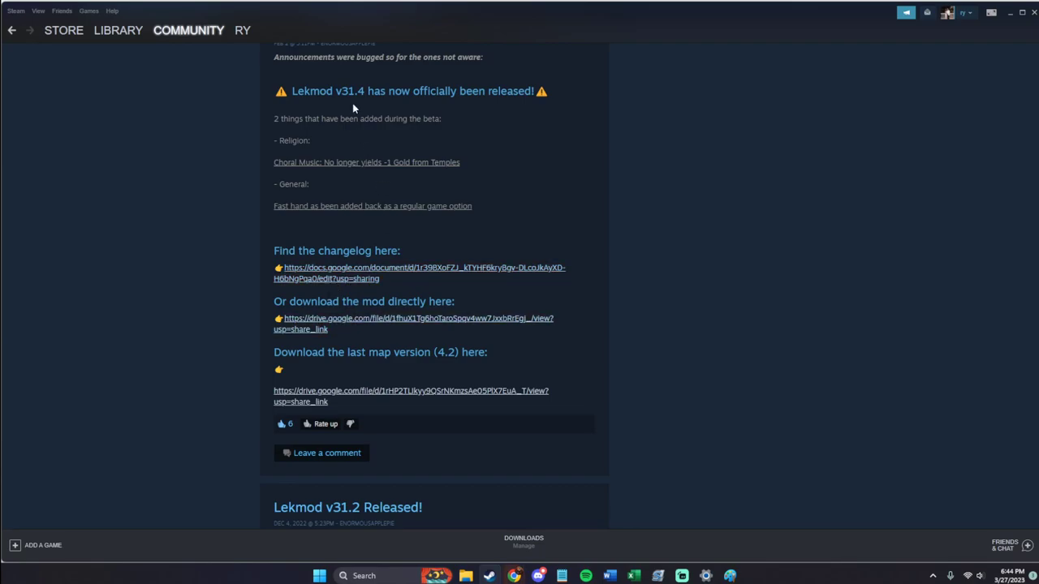
{"action": "scroll", "coordinate": [354, 103], "scroll_direction": "up", "scroll_amount": 1}
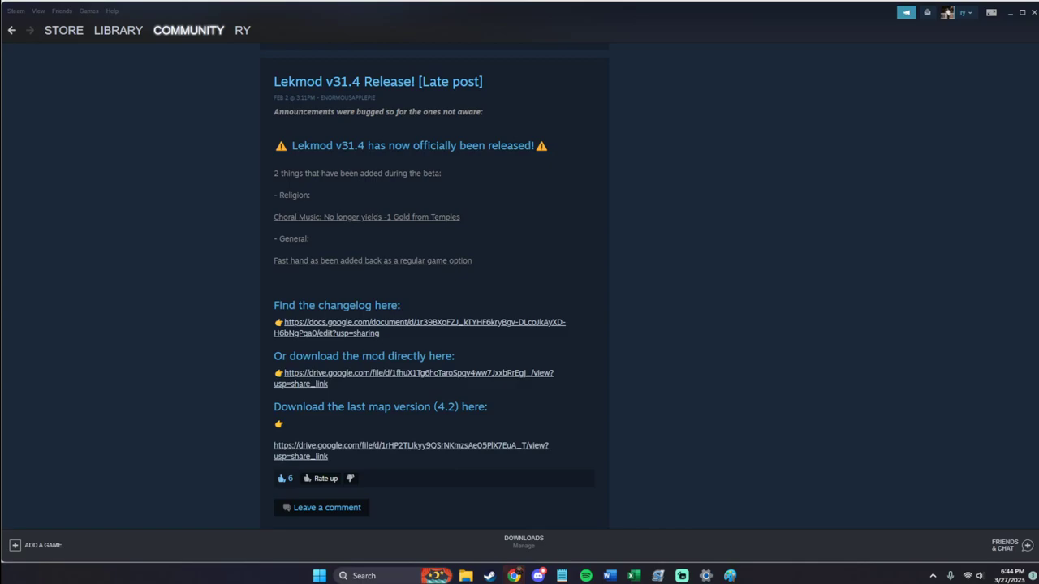
Follow the LEKMOD mod download link from the Lekmod v31.4 post.
{"action": "left_click", "coordinate": [514, 576]}
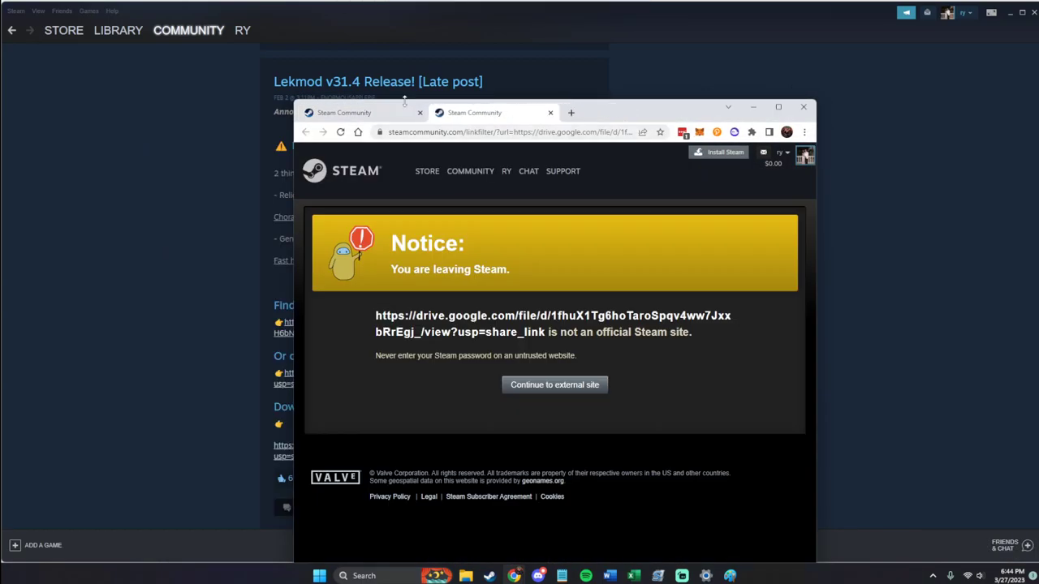
{"action": "left_click", "coordinate": [404, 98]}
{"action": "key", "text": "alt+Left"}
{"action": "key", "text": "alt+Tab"}
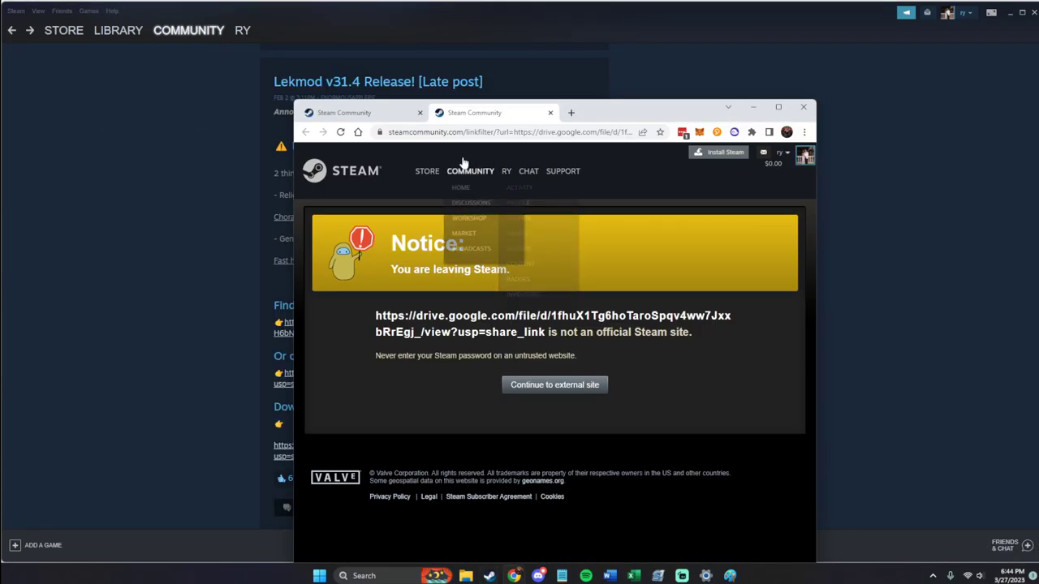
{"action": "left_click", "coordinate": [467, 170]}
{"action": "scroll", "coordinate": [499, 290], "scroll_direction": "down", "scroll_amount": 5}
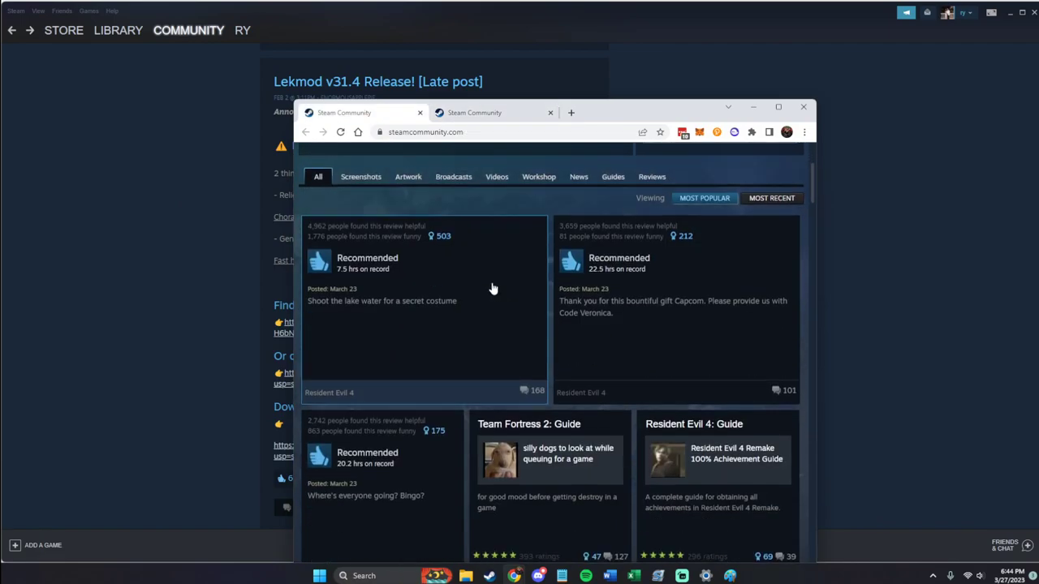
{"action": "scroll", "coordinate": [491, 288], "scroll_direction": "up", "scroll_amount": 5}
Continue to Google Drive and download LEKMOD_v31.4.zip (506 MB).
{"action": "left_click", "coordinate": [479, 112]}
{"action": "left_click", "coordinate": [593, 386]}
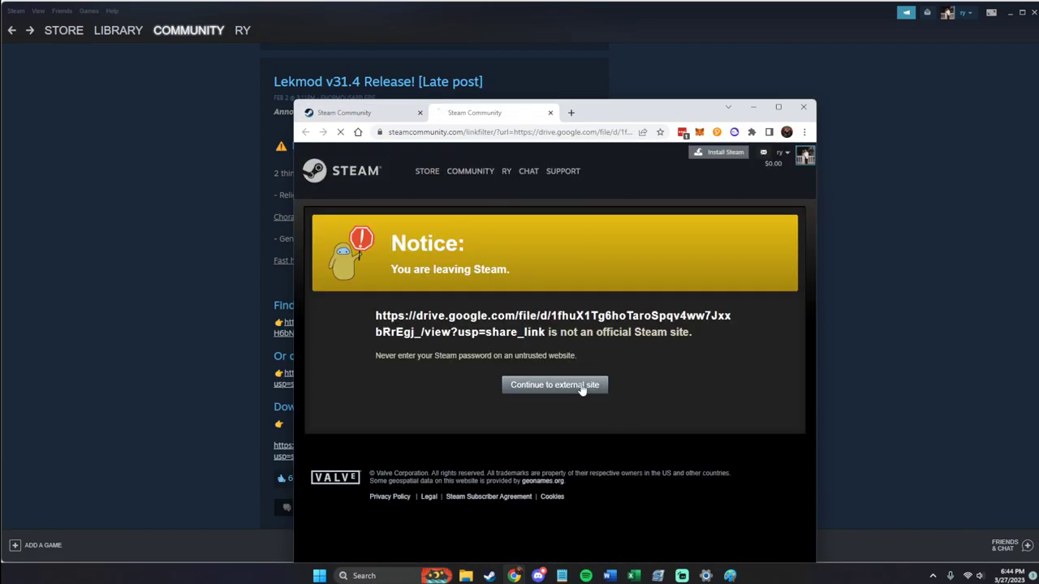
{"action": "left_click", "coordinate": [778, 108]}
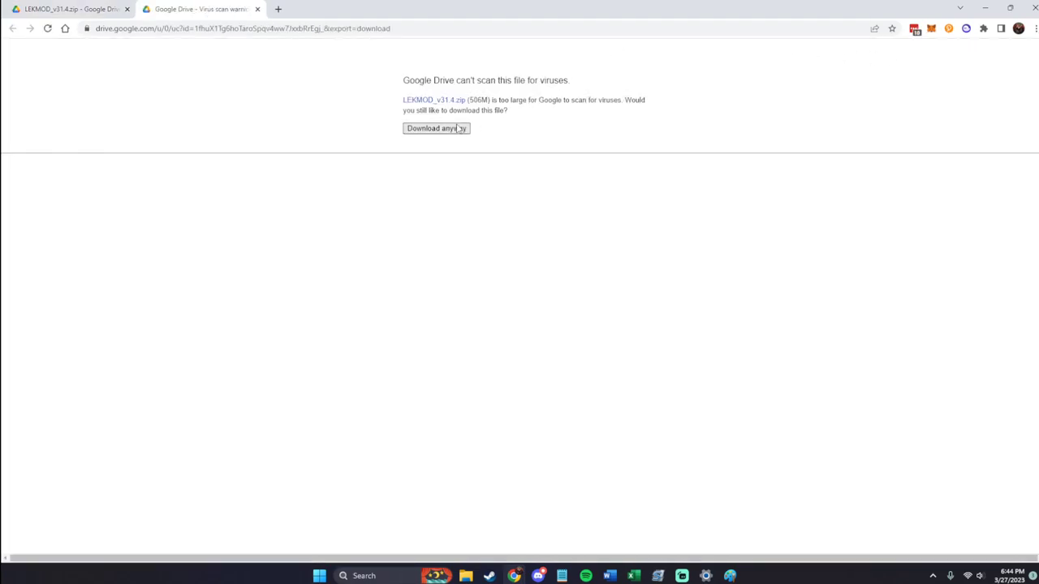
{"action": "left_click", "coordinate": [432, 276]}
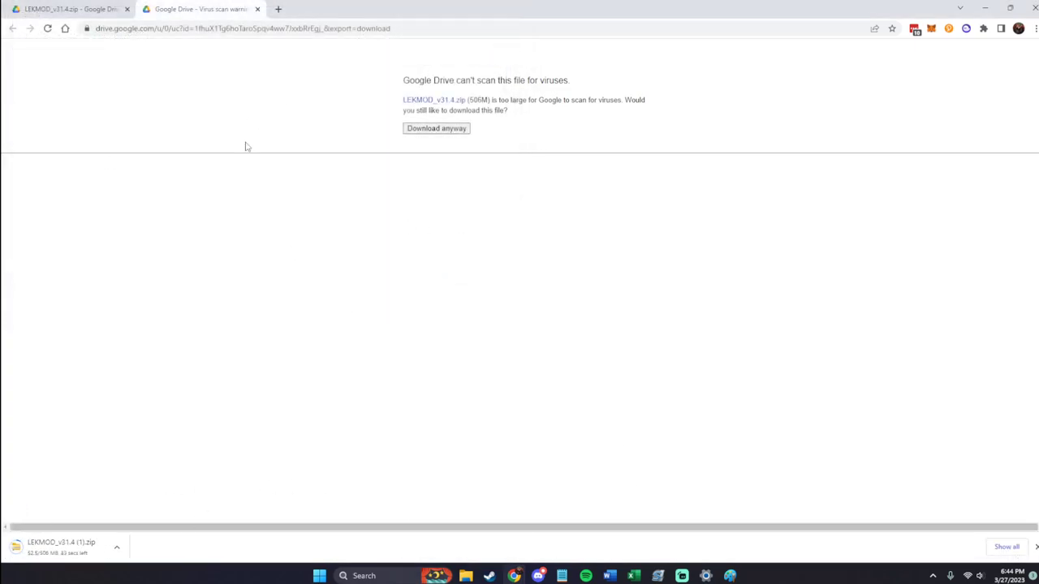
Send the first browser tab back a page and return to the Steam Lekmod post.
{"action": "left_click", "coordinate": [81, 8]}
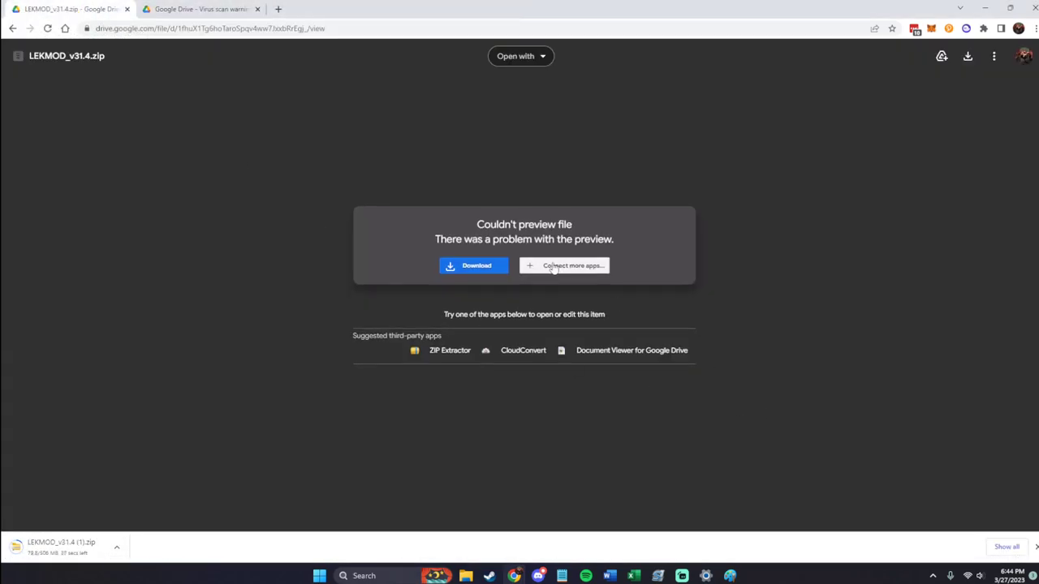
{"action": "key", "text": "alt+Left"}
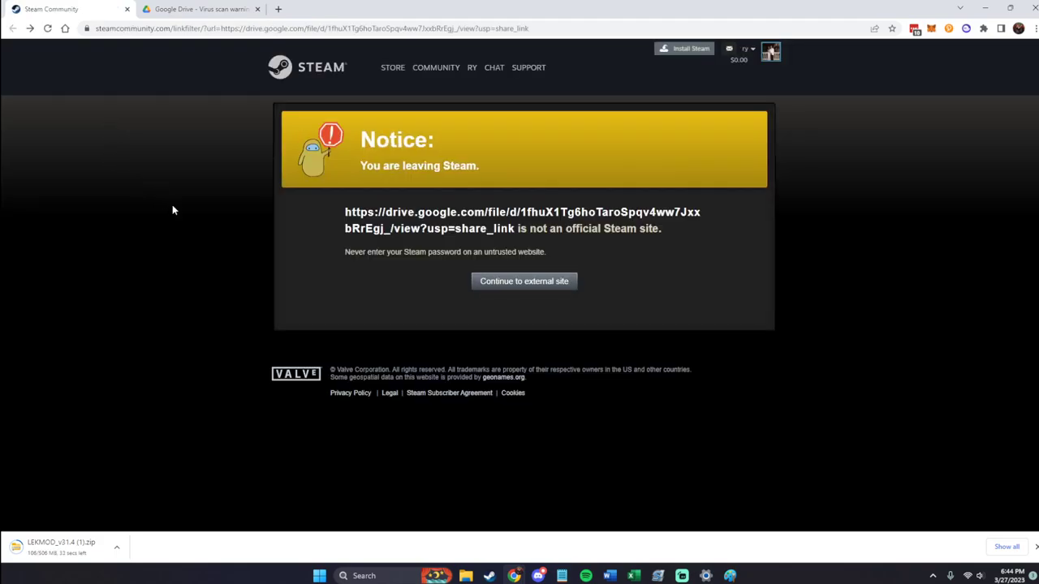
{"action": "mouse_move", "coordinate": [489, 578]}
{"action": "left_click", "coordinate": [523, 541]}
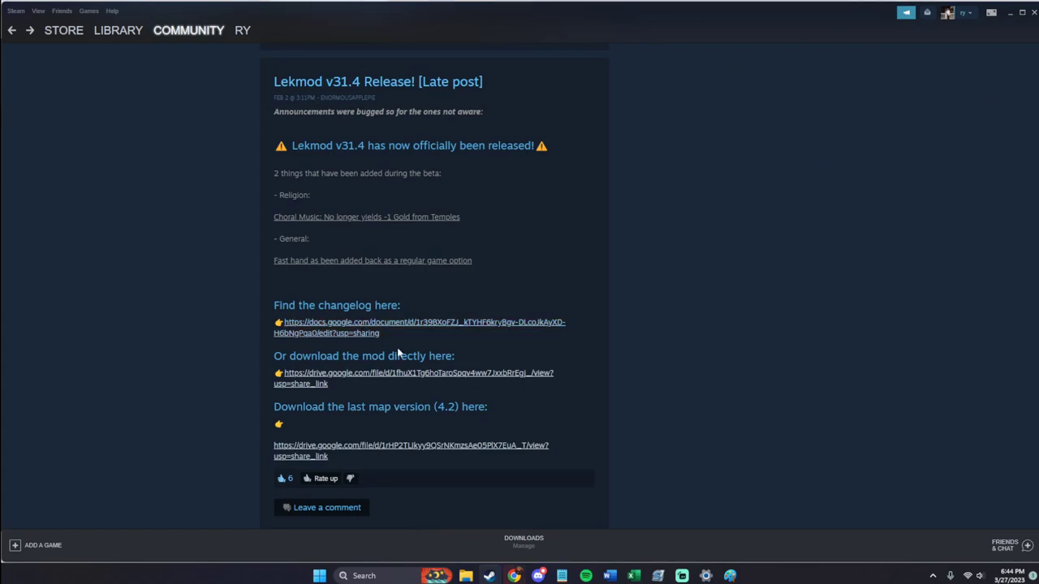
Open the LEKMOD v31.4 changelog Google Doc, skim its Lekmod links, then return to Steam.
{"action": "left_click", "coordinate": [390, 322]}
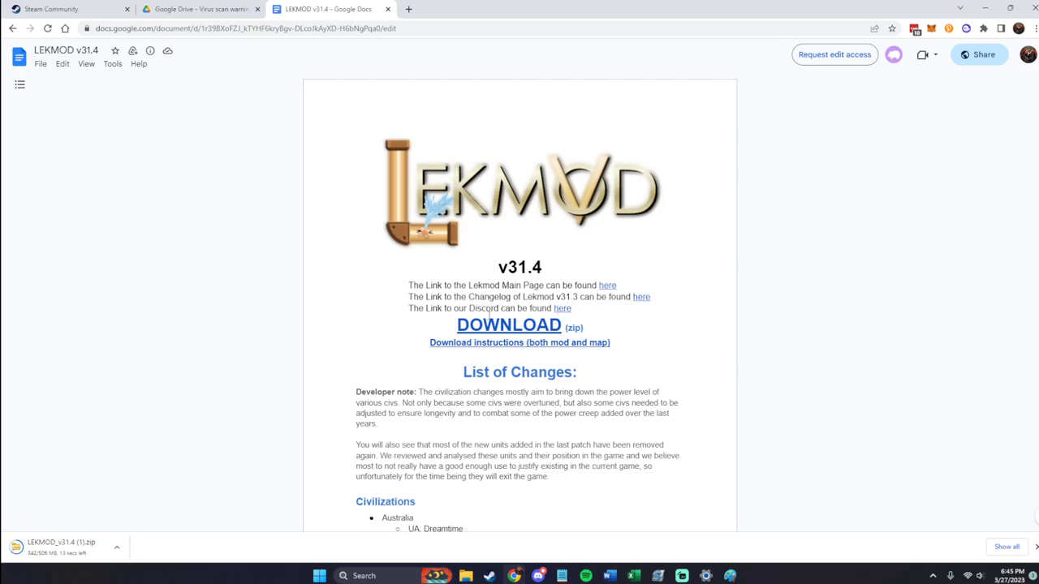
{"action": "scroll", "coordinate": [489, 312], "scroll_direction": "down", "scroll_amount": 4}
{"action": "scroll", "coordinate": [397, 286], "scroll_direction": "up", "scroll_amount": 3}
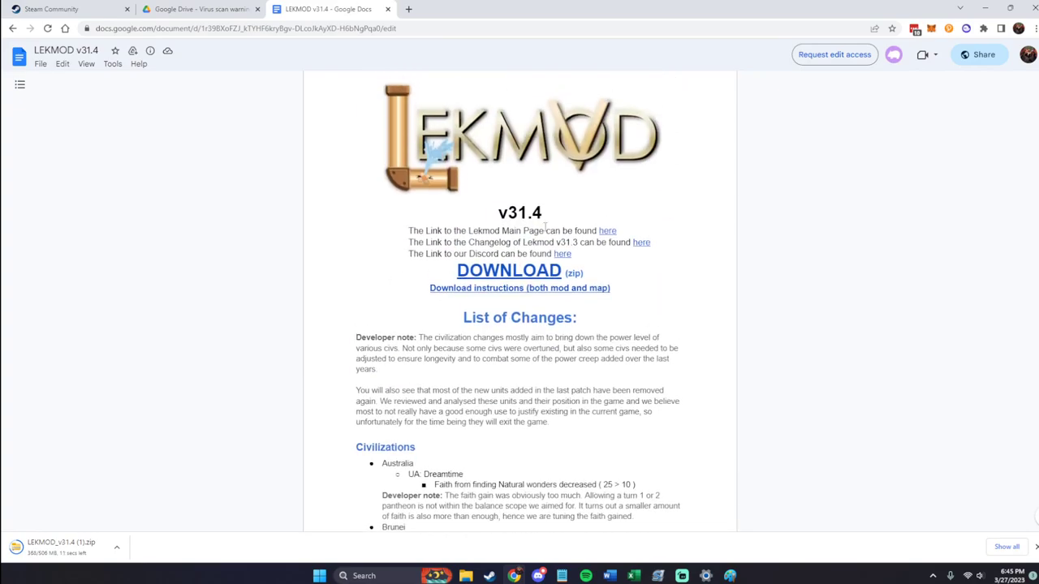
{"action": "left_click_drag", "start_coordinate": [461, 230], "coordinate": [566, 231]}
{"action": "left_click", "coordinate": [512, 293]}
{"action": "mouse_move", "coordinate": [568, 275]}
{"action": "mouse_move", "coordinate": [488, 575]}
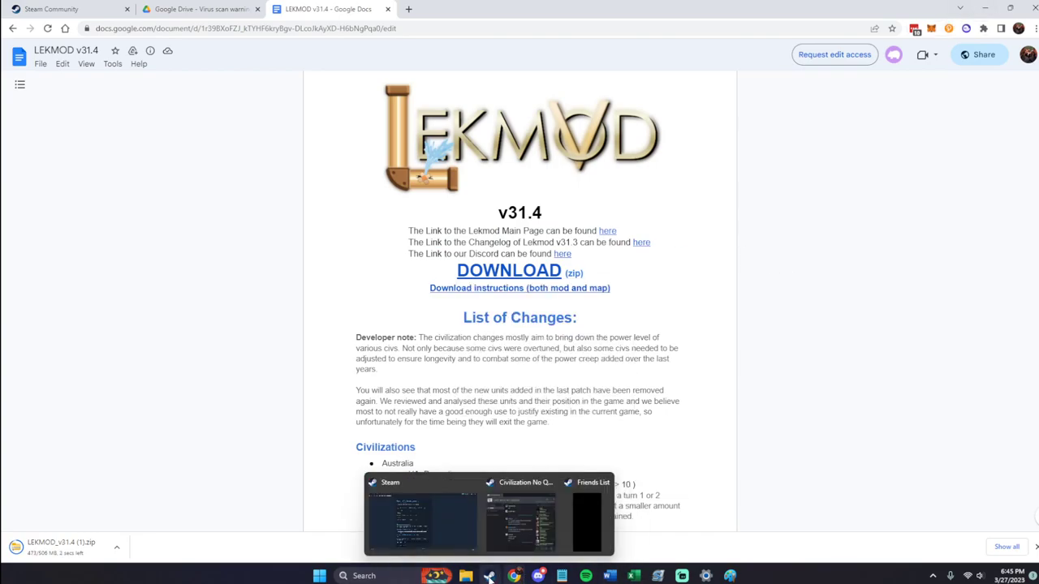
{"action": "left_click", "coordinate": [467, 530]}
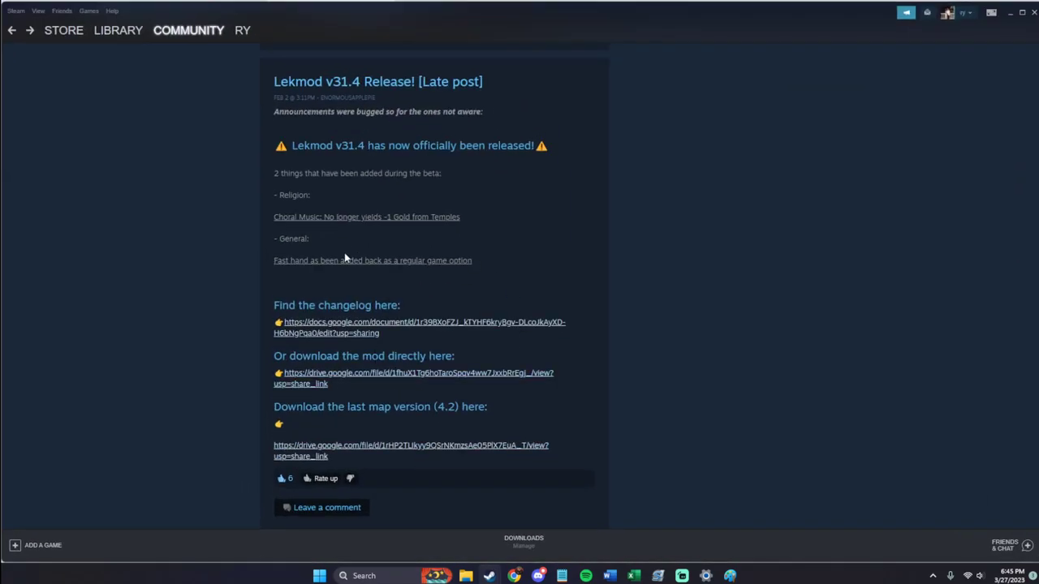
Scroll to the 'Download the last map version (4.2) here:' line and its Lekmap v4.2 link.
{"action": "scroll", "coordinate": [378, 314], "scroll_direction": "down", "scroll_amount": 5}
{"action": "scroll", "coordinate": [374, 309], "scroll_direction": "down", "scroll_amount": 4}
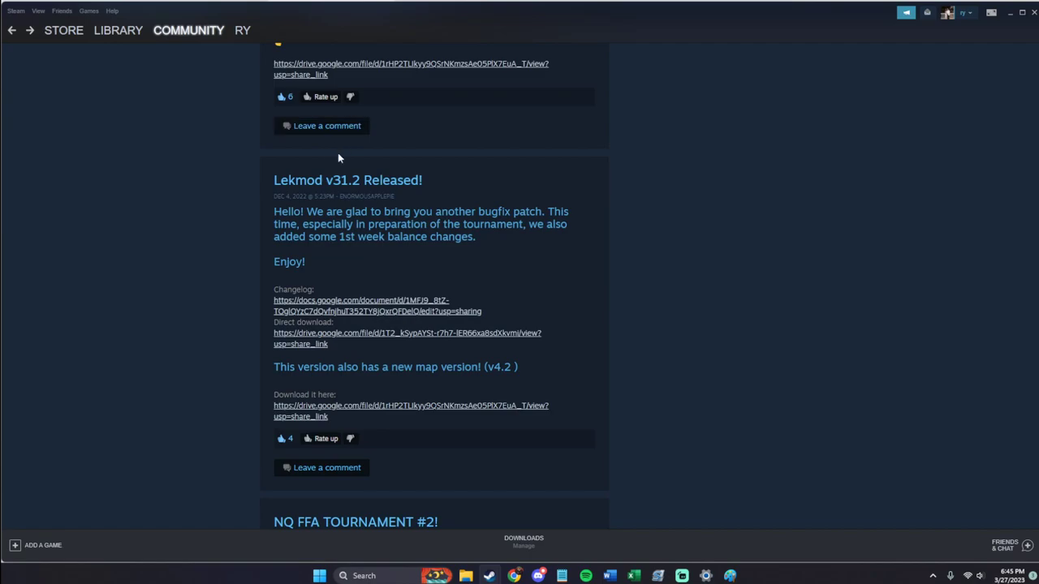
{"action": "scroll", "coordinate": [445, 181], "scroll_direction": "up", "scroll_amount": 5}
{"action": "scroll", "coordinate": [362, 213], "scroll_direction": "down", "scroll_amount": 3}
{"action": "scroll", "coordinate": [362, 213], "scroll_direction": "down", "scroll_amount": 3}
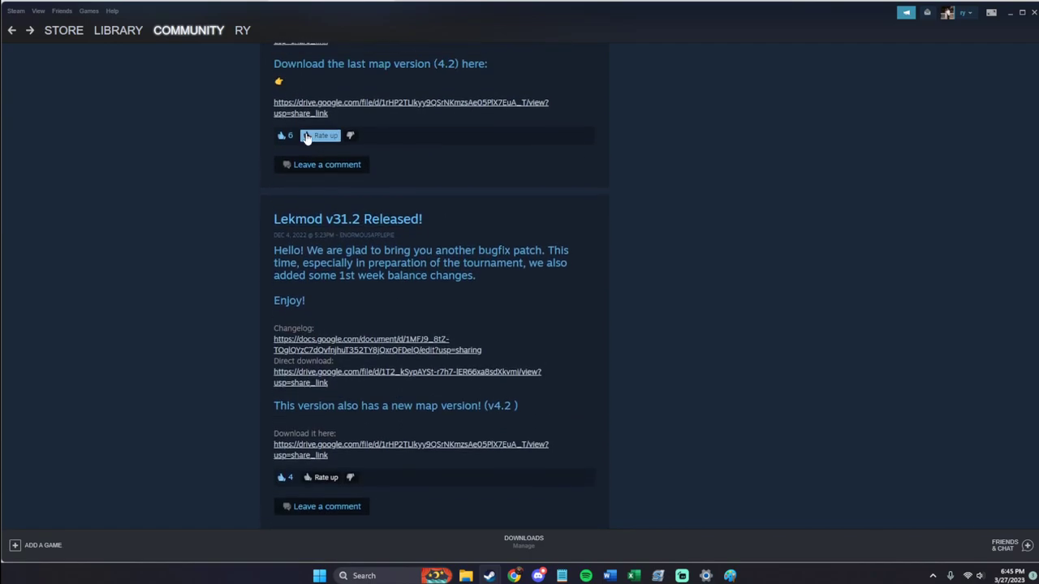
{"action": "scroll", "coordinate": [309, 134], "scroll_direction": "up", "scroll_amount": 2}
{"action": "left_click_drag", "start_coordinate": [272, 79], "coordinate": [510, 80]}
{"action": "left_click", "coordinate": [265, 82]}
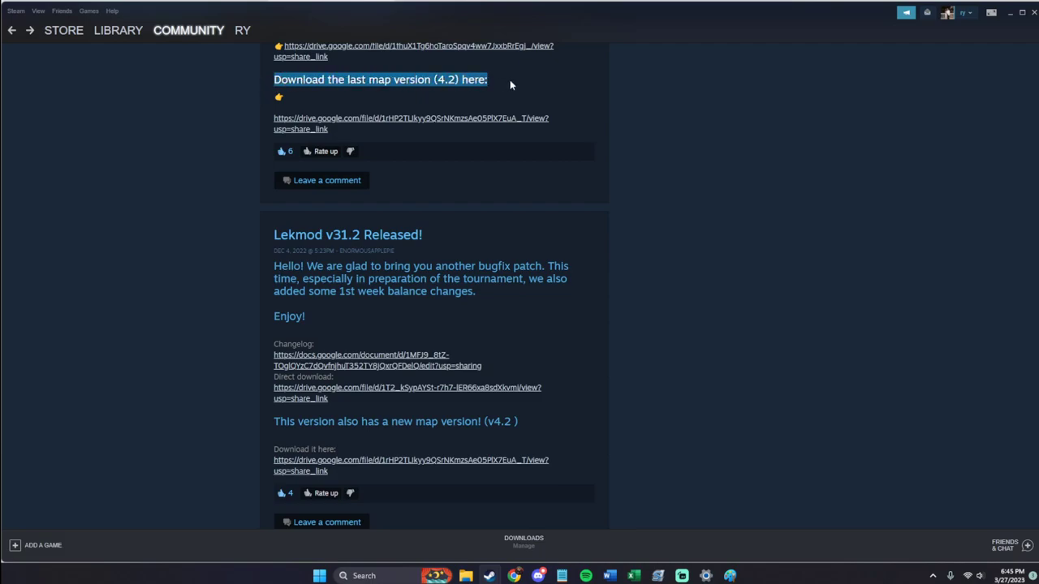
{"action": "left_click", "coordinate": [509, 79]}
{"action": "left_click_drag", "start_coordinate": [269, 423], "coordinate": [526, 414]}
{"action": "left_click", "coordinate": [526, 417]}
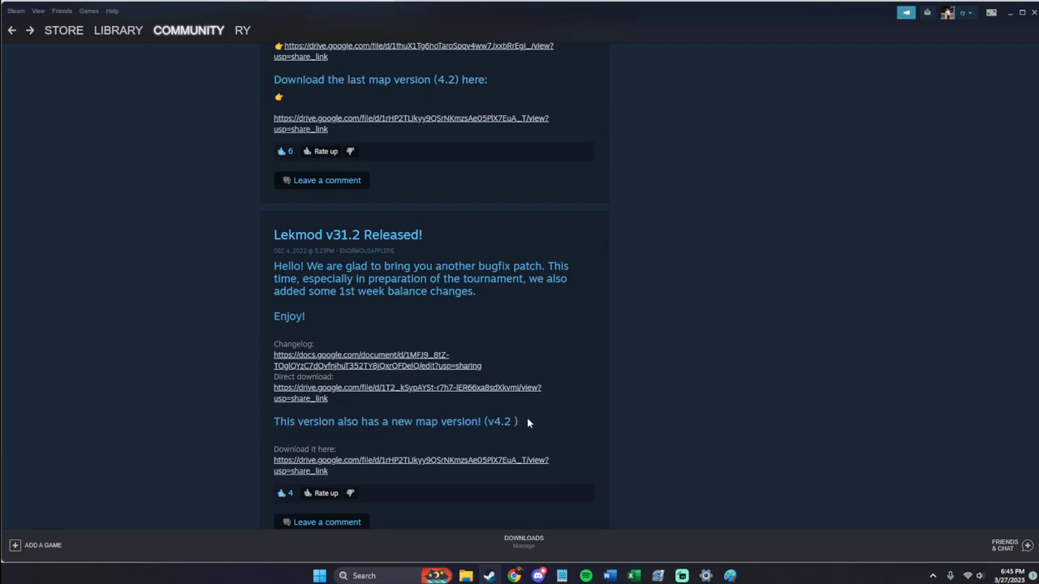
{"action": "left_click_drag", "start_coordinate": [328, 526], "coordinate": [256, 419]}
{"action": "left_click", "coordinate": [255, 419]}
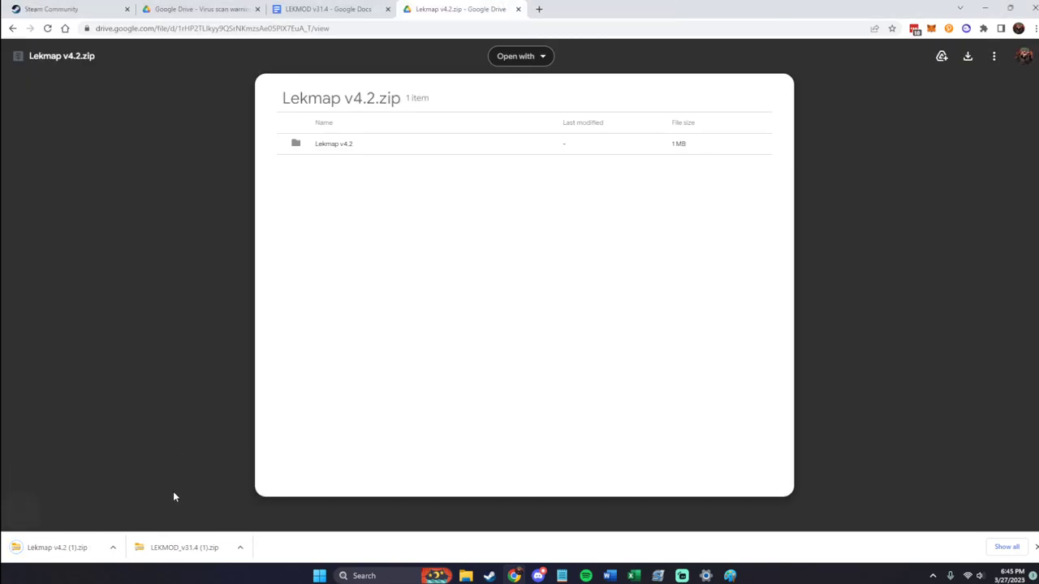
Show the downloads in the Downloads folder and extract Lekmap v4.2 (1).zip there.
{"action": "left_click", "coordinate": [240, 547]}
{"action": "left_click", "coordinate": [253, 506]}
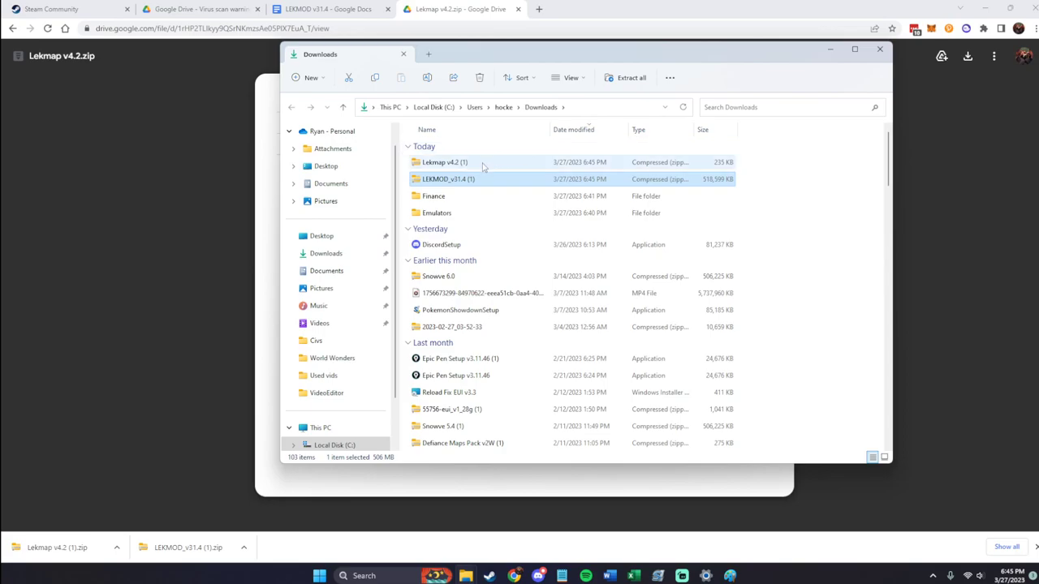
{"action": "right_click", "coordinate": [482, 166]}
{"action": "left_click", "coordinate": [456, 164]}
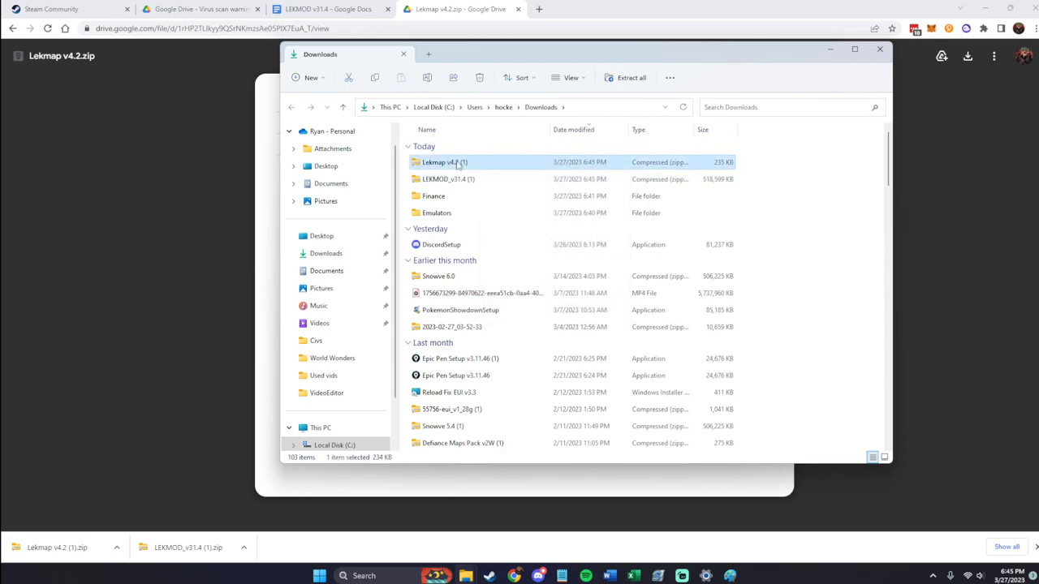
{"action": "right_click", "coordinate": [459, 164]}
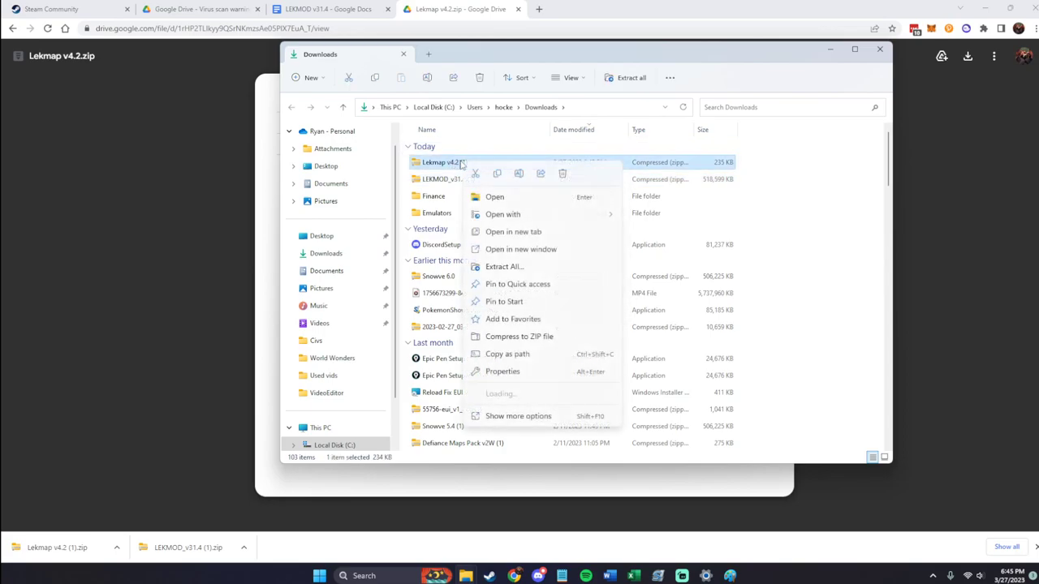
{"action": "left_click", "coordinate": [534, 269]}
{"action": "left_click", "coordinate": [622, 393]}
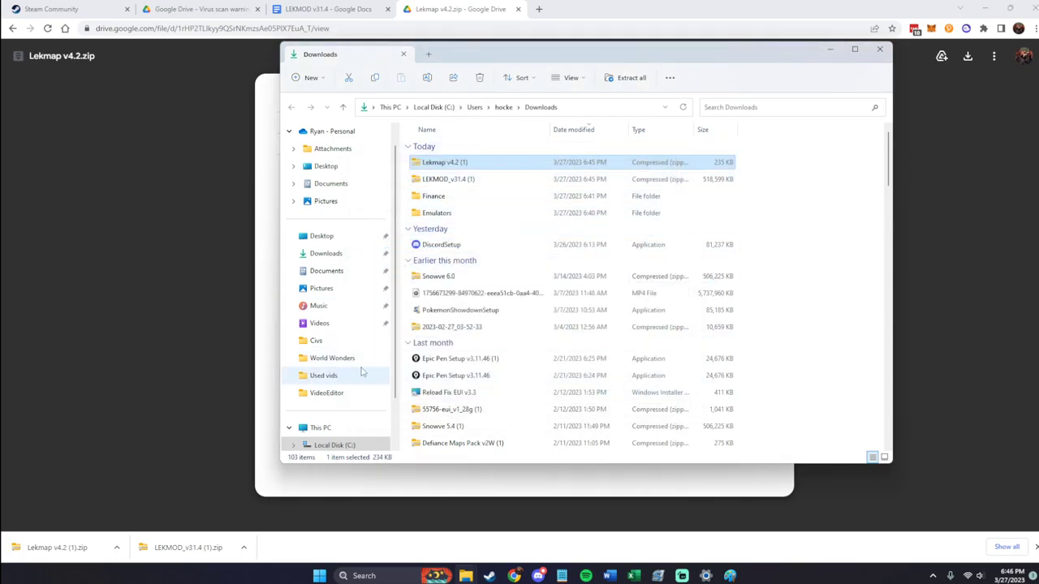
Browse Civilization V's local files from its Library properties to open the install folder.
{"action": "mouse_move", "coordinate": [490, 577]}
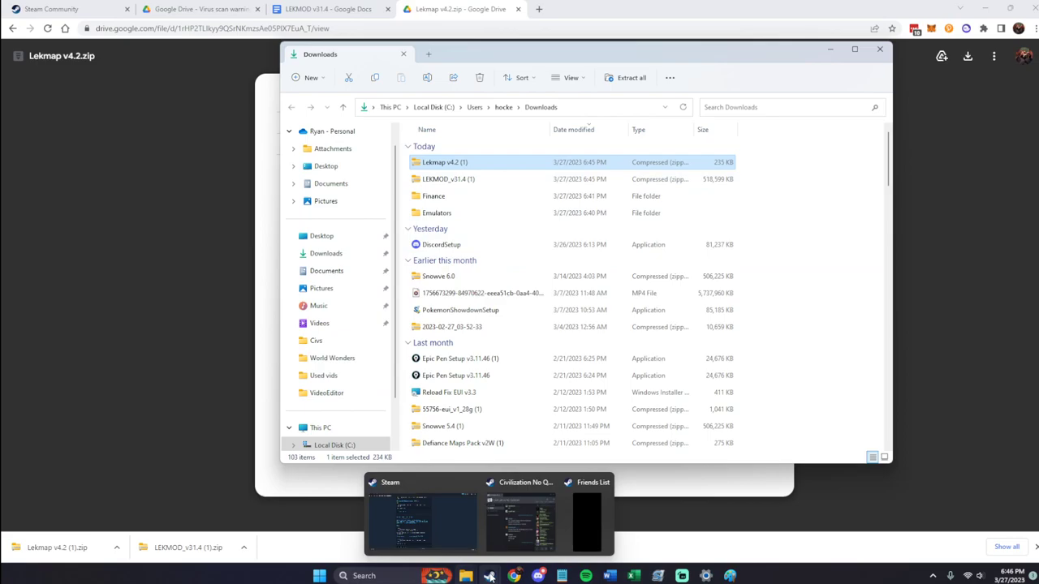
{"action": "left_click", "coordinate": [449, 529]}
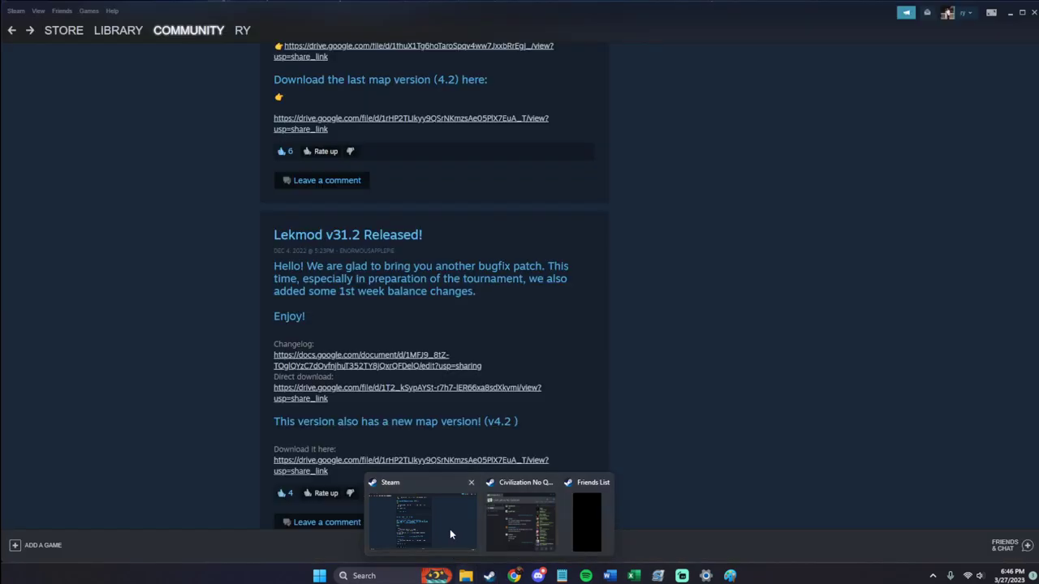
{"action": "left_click", "coordinate": [114, 33]}
{"action": "scroll", "coordinate": [84, 337], "scroll_direction": "down", "scroll_amount": 2}
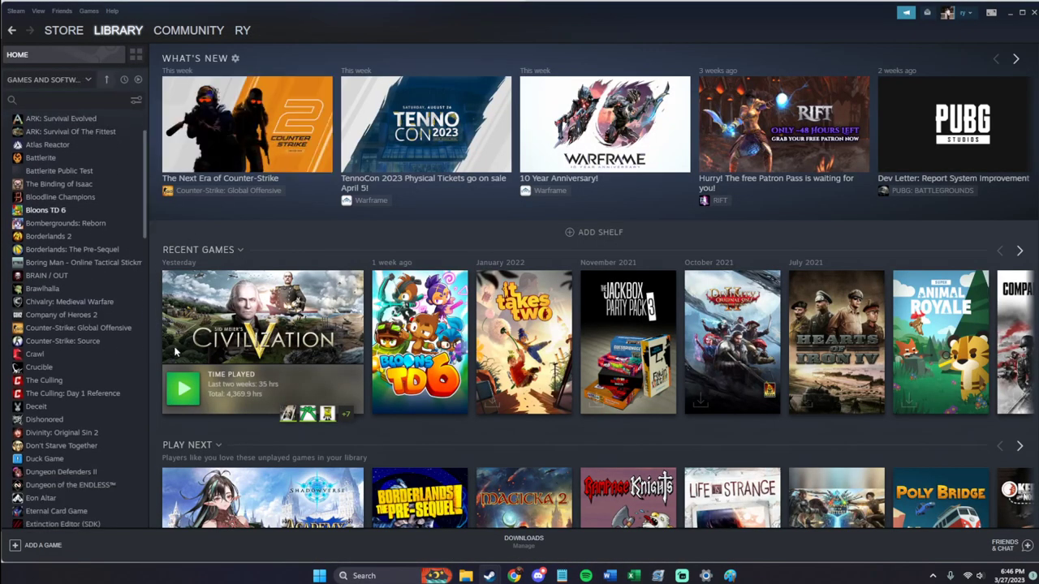
{"action": "right_click", "coordinate": [235, 351]}
{"action": "left_click", "coordinate": [263, 419]}
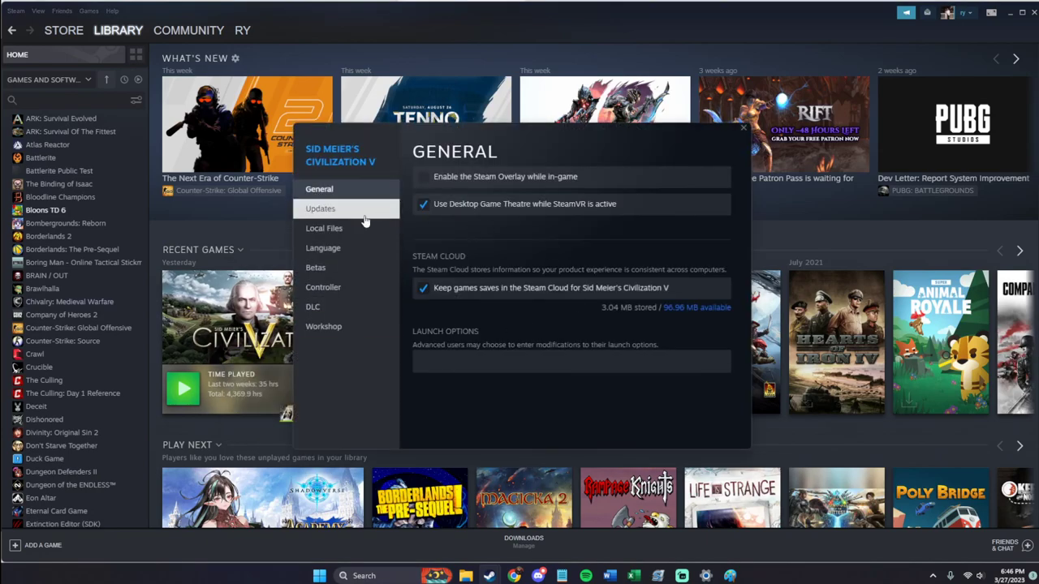
{"action": "left_click", "coordinate": [333, 209]}
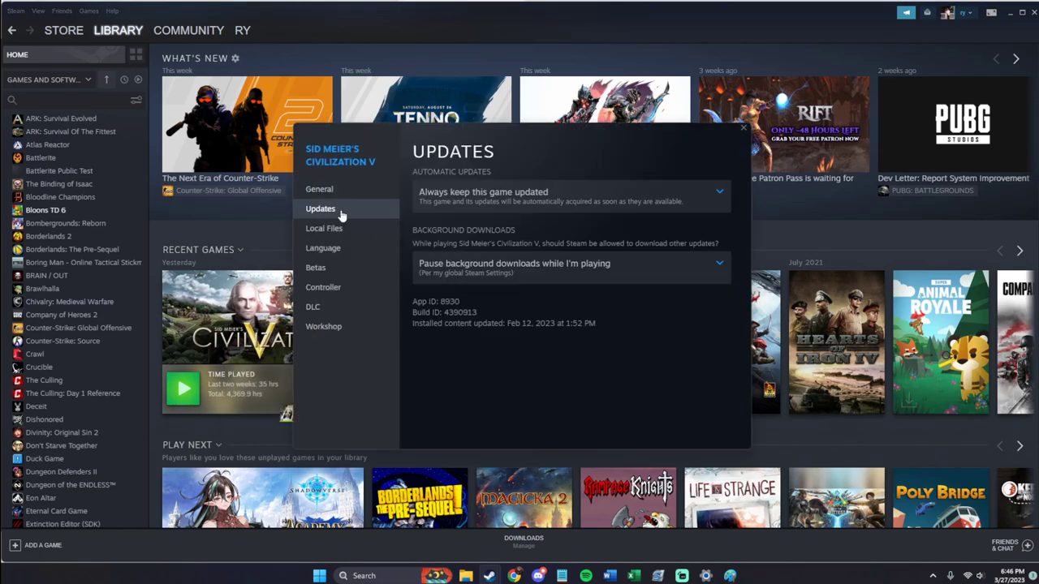
{"action": "left_click", "coordinate": [329, 229]}
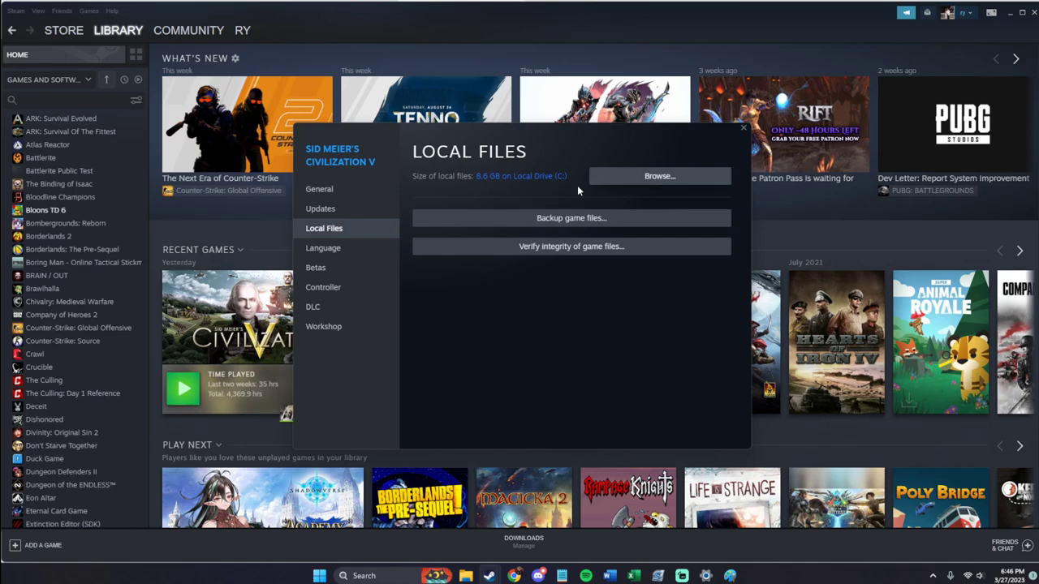
{"action": "left_click", "coordinate": [673, 186]}
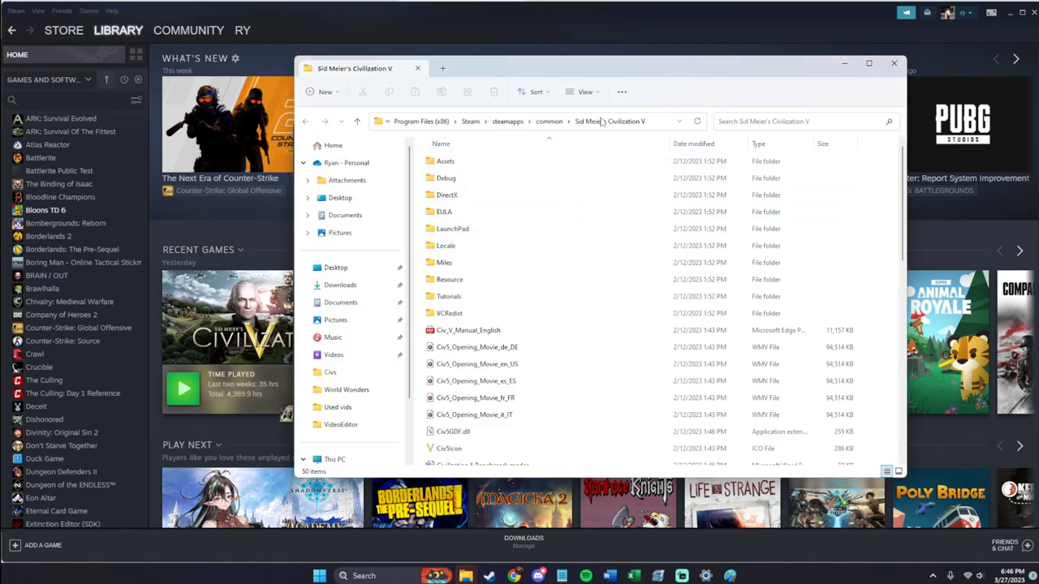
Go into Assets\Maps in the Civ V install and select the old Lekmap v4.2 folder.
{"action": "left_click_drag", "start_coordinate": [625, 74], "coordinate": [598, 79]}
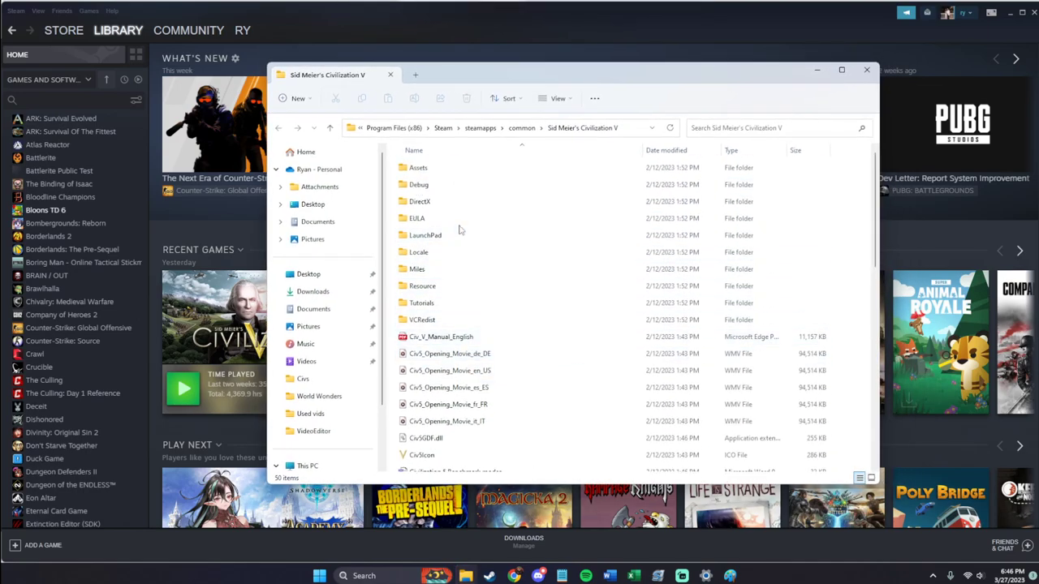
{"action": "double_click", "coordinate": [434, 168]}
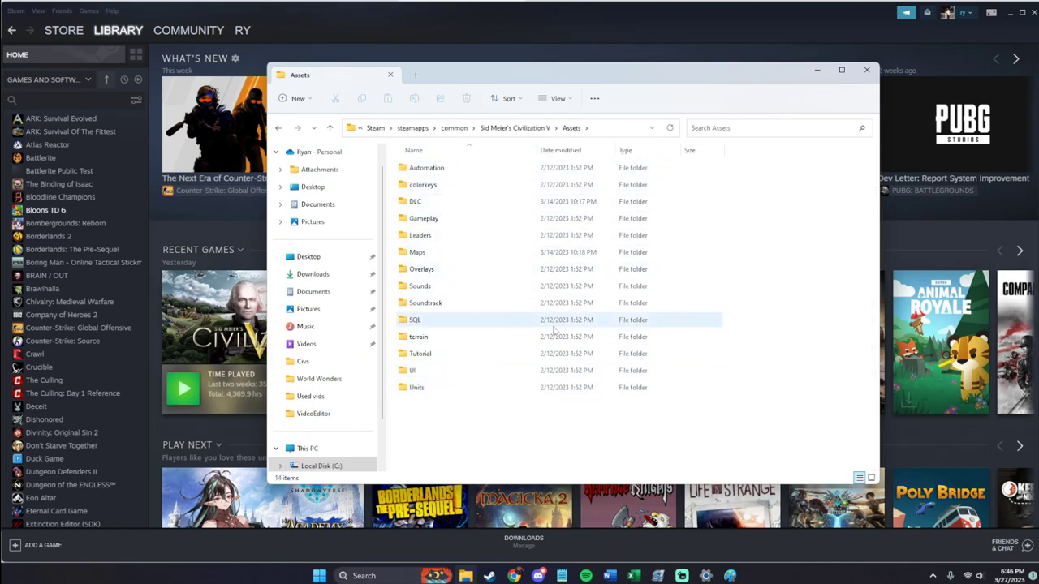
{"action": "left_click", "coordinate": [455, 252]}
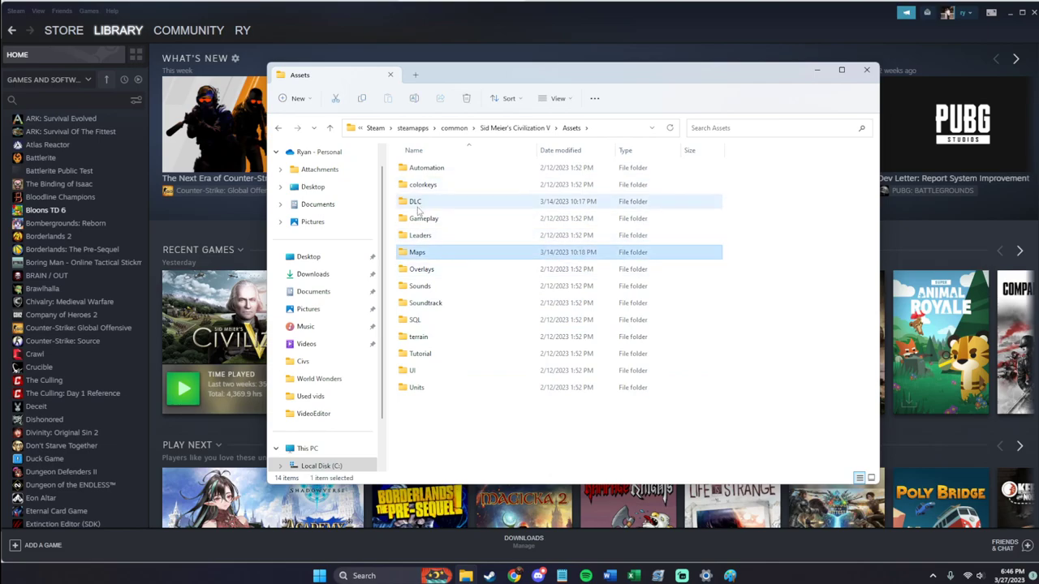
{"action": "double_click", "coordinate": [443, 254]}
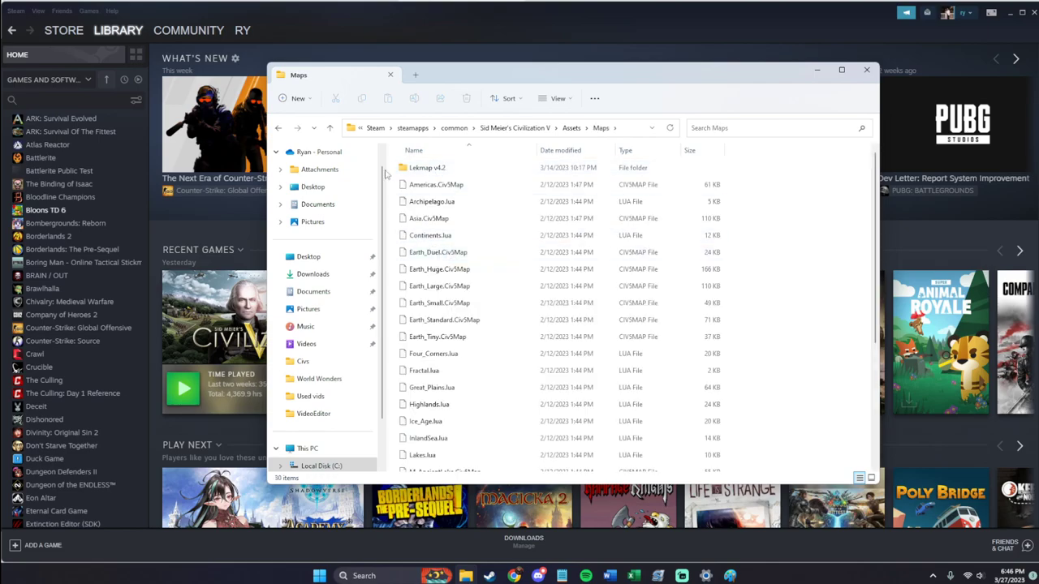
{"action": "left_click", "coordinate": [442, 167]}
Delete the old Lekmap v4.2 folder and open the Lekmap v4.2 (1) zip from Downloads.
{"action": "key", "text": "Delete"}
{"action": "scroll", "coordinate": [590, 275], "scroll_direction": "down", "scroll_amount": 5}
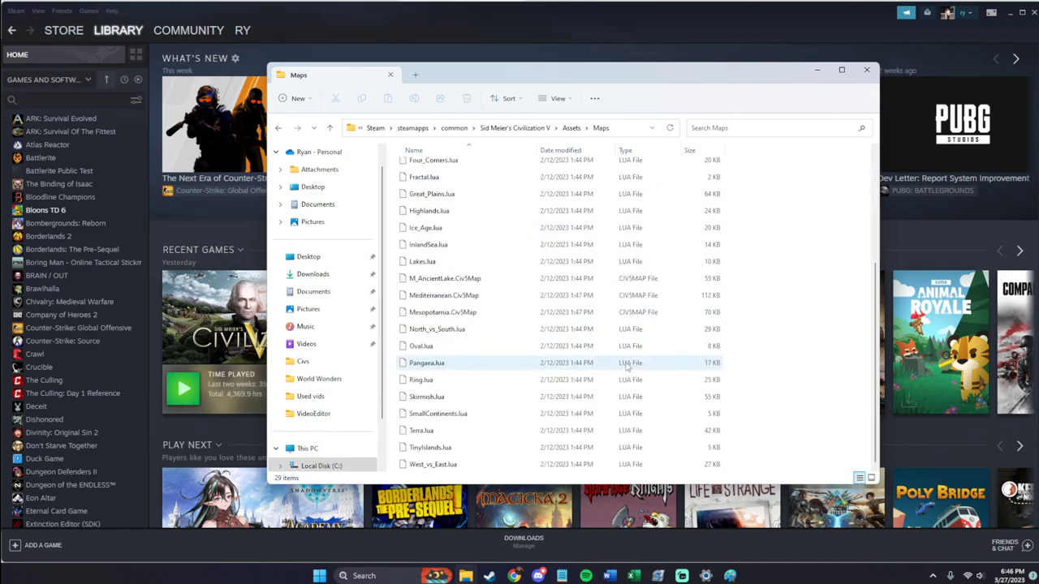
{"action": "scroll", "coordinate": [591, 275], "scroll_direction": "up", "scroll_amount": 3}
{"action": "mouse_move", "coordinate": [465, 575]}
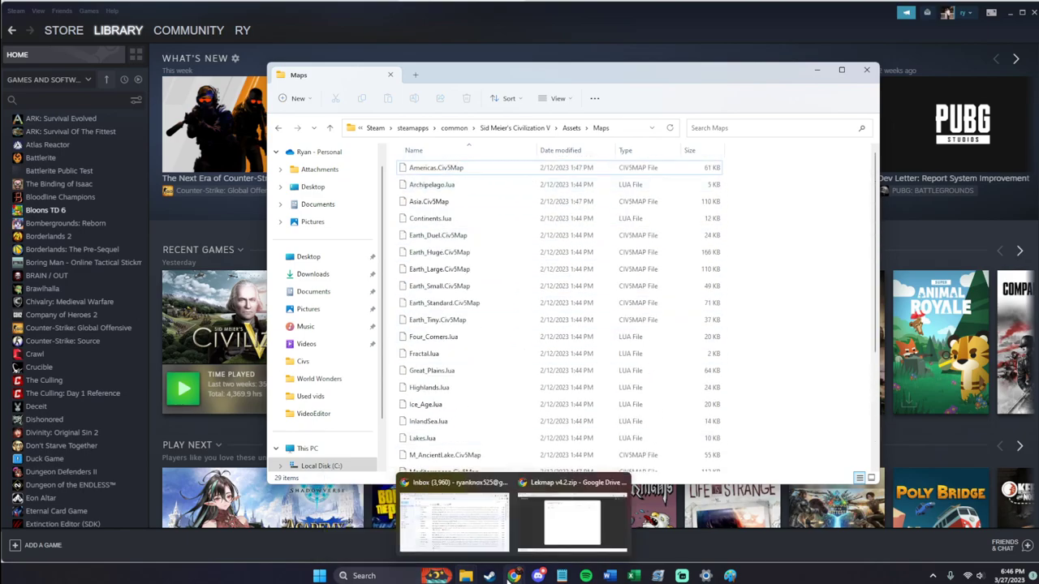
{"action": "left_click", "coordinate": [473, 535]}
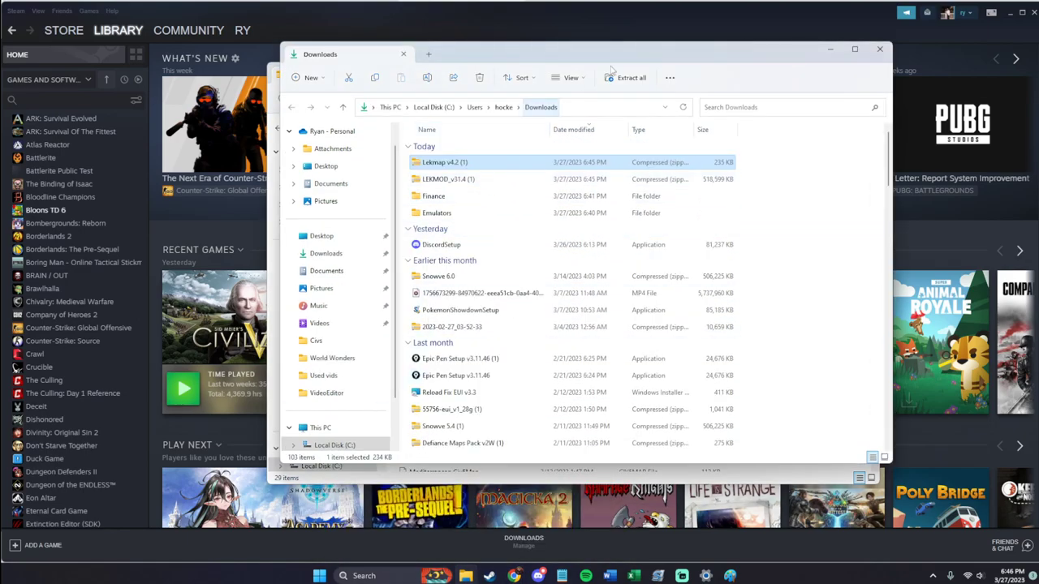
{"action": "double_click", "coordinate": [482, 161]}
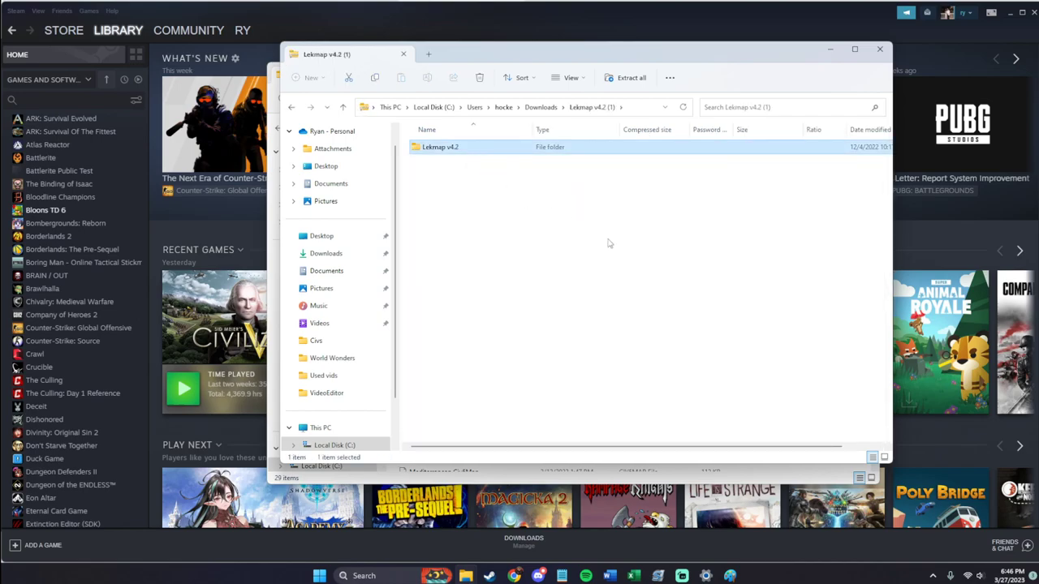
{"action": "left_click", "coordinate": [831, 49]}
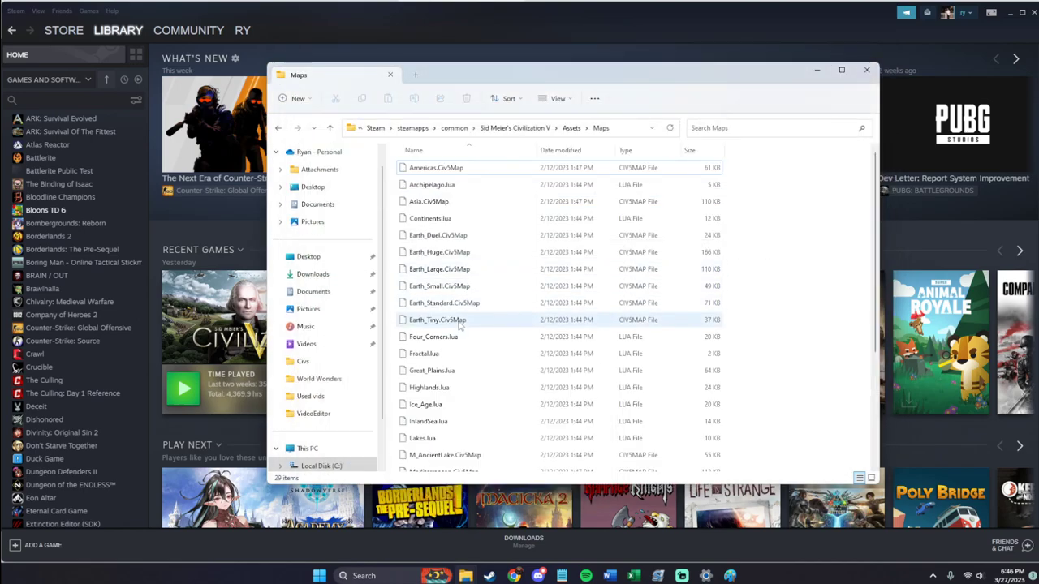
Check the new Lekmap v4.2 folder's Lua map scripts in Maps, then go back up.
{"action": "scroll", "coordinate": [552, 308], "scroll_direction": "down", "scroll_amount": 3}
{"action": "scroll", "coordinate": [549, 300], "scroll_direction": "up", "scroll_amount": 3}
{"action": "scroll", "coordinate": [549, 301], "scroll_direction": "up", "scroll_amount": 1}
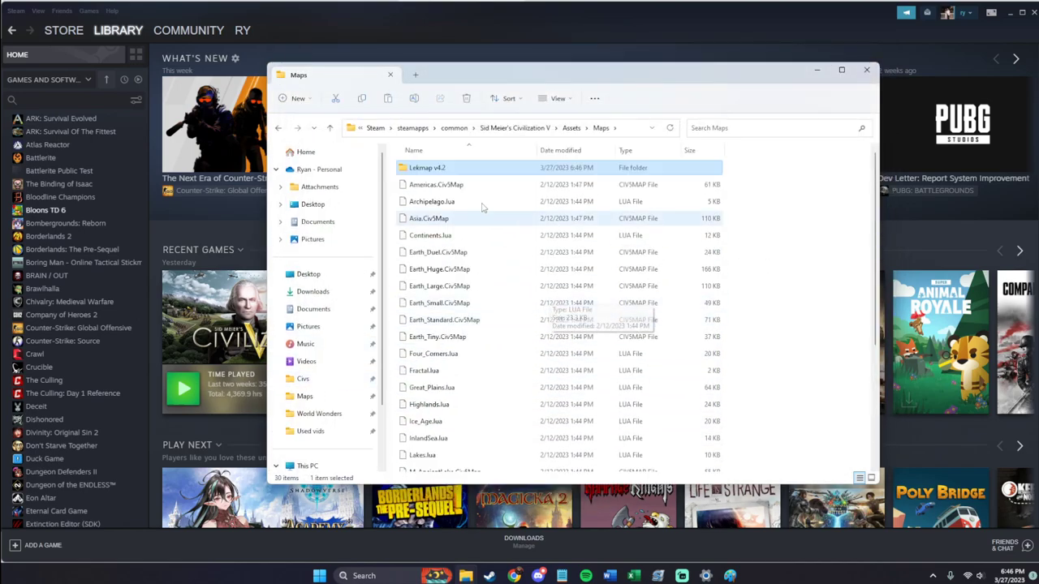
{"action": "double_click", "coordinate": [454, 168]}
{"action": "key", "text": "alt+Left"}
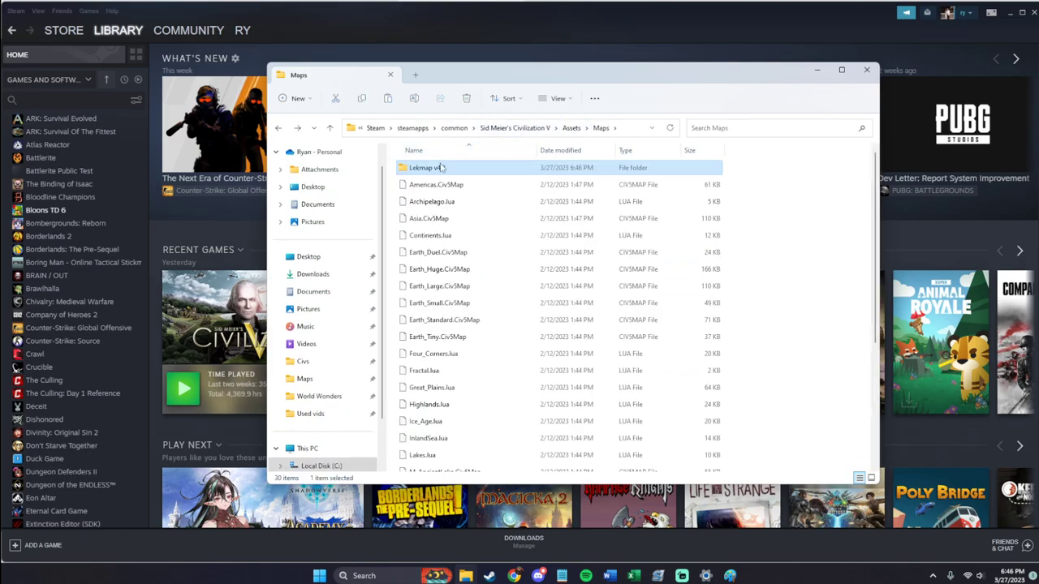
{"action": "double_click", "coordinate": [436, 168]}
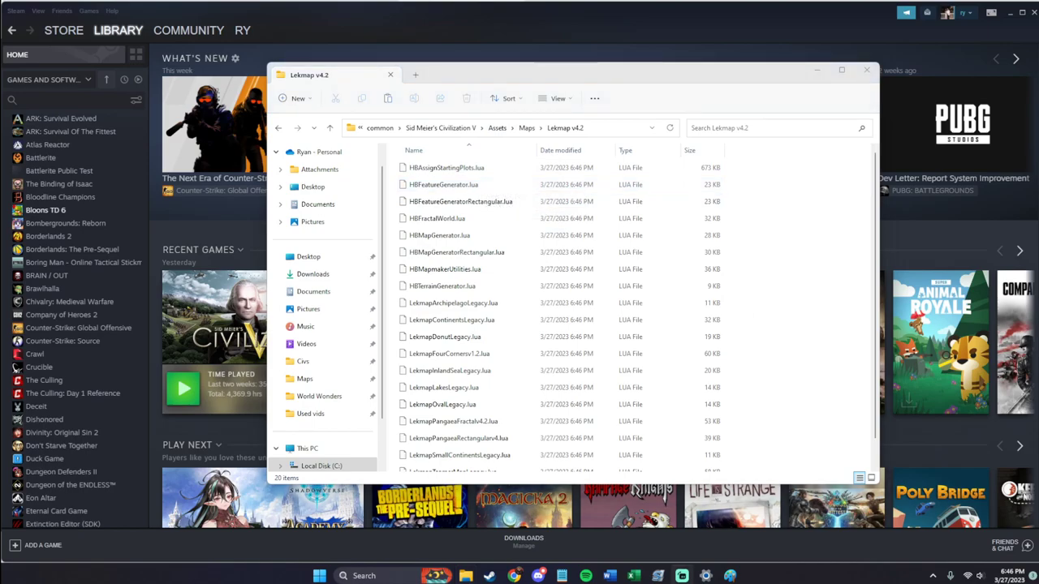
{"action": "left_click", "coordinate": [828, 262]}
{"action": "key", "text": "alt+Up"}
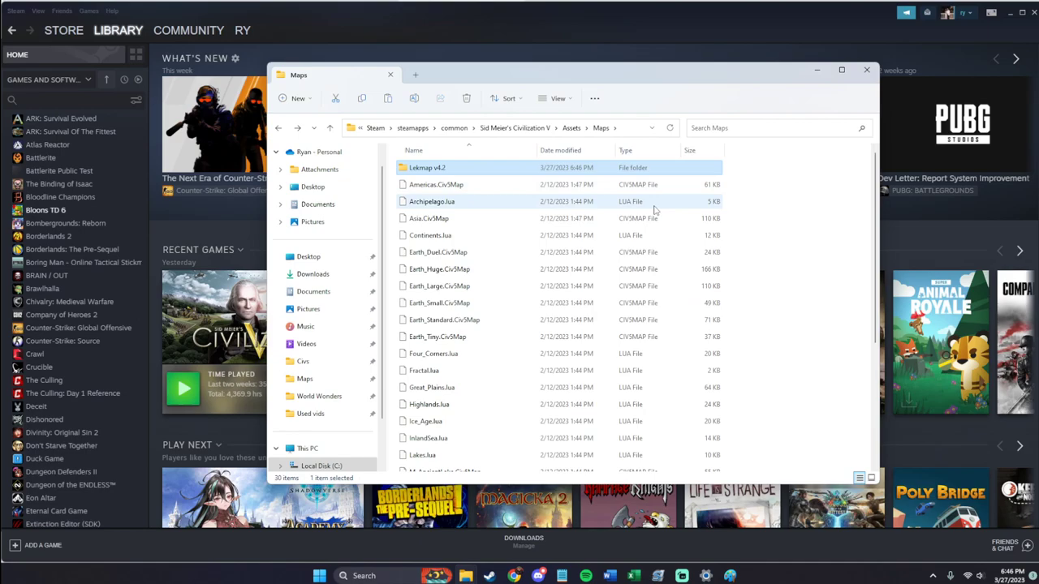
Delete the old LEKMOD_v31.4 folder from Civ V's Assets\DLC folder.
{"action": "left_click", "coordinate": [570, 128]}
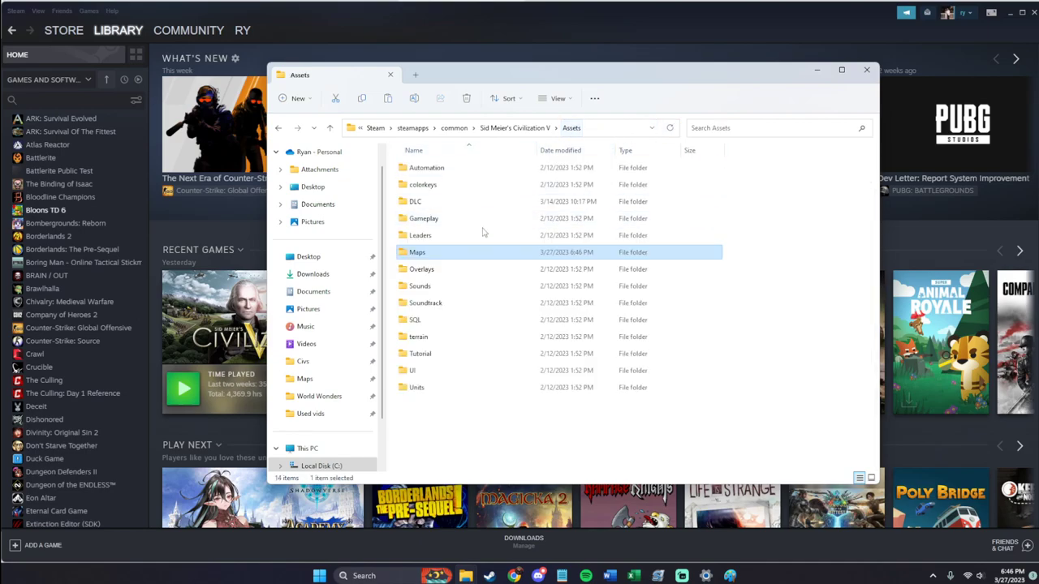
{"action": "double_click", "coordinate": [416, 202]}
{"action": "scroll", "coordinate": [524, 229], "scroll_direction": "down", "scroll_amount": 1}
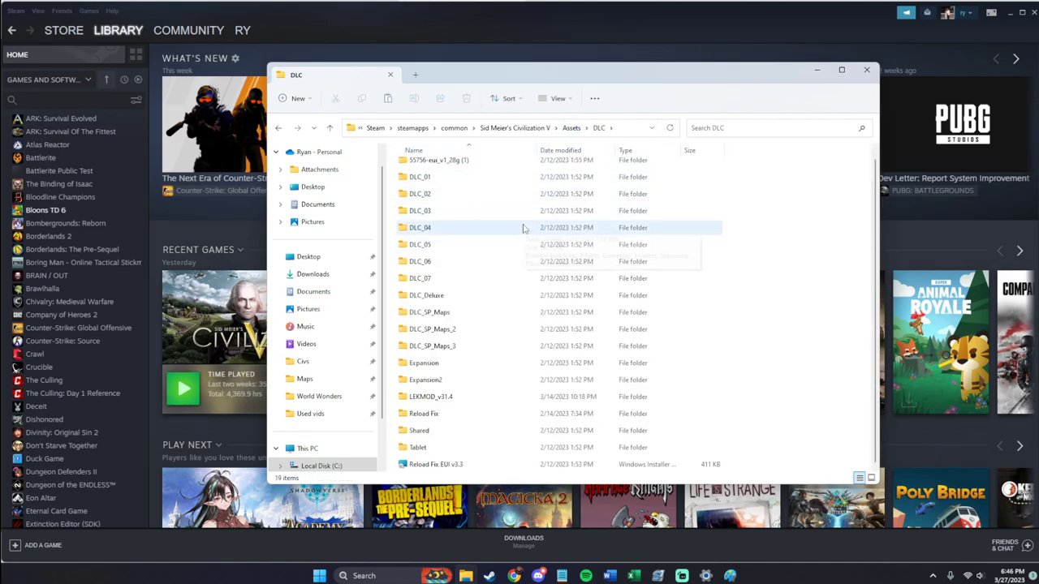
{"action": "left_click", "coordinate": [588, 397]}
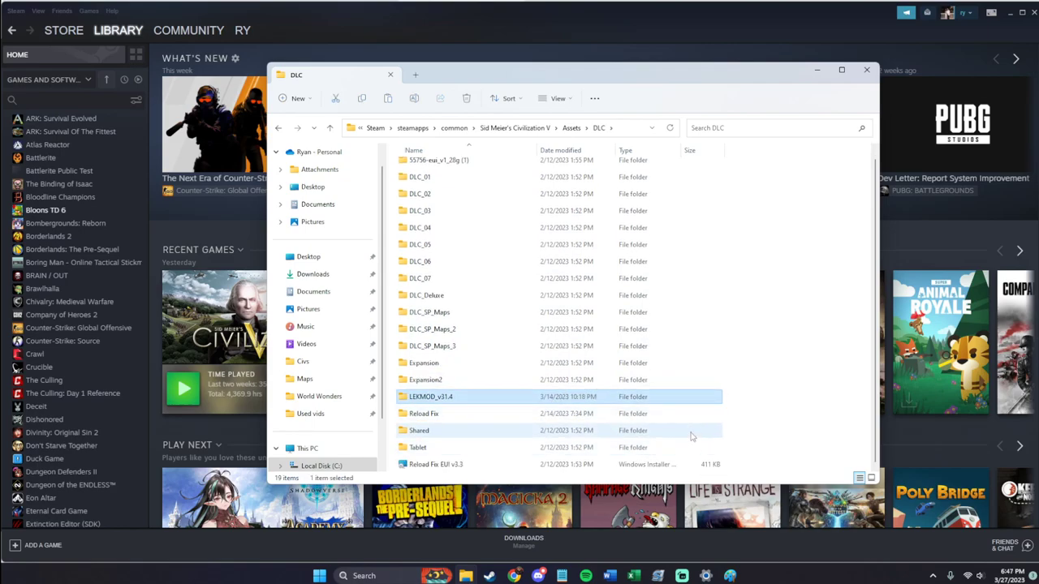
{"action": "key", "text": "Delete"}
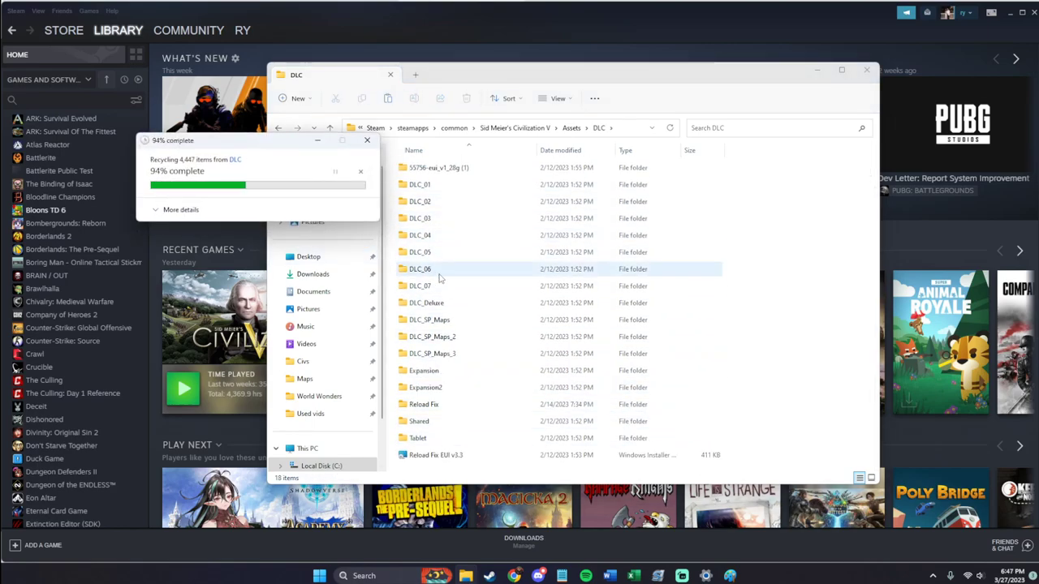
Copy the LEKMOD_v31.4 folder from the LEKMOD_v31.4 (1) zip and paste it into DLC.
{"action": "key", "text": "alt+Tab"}
{"action": "left_click", "coordinate": [478, 139]}
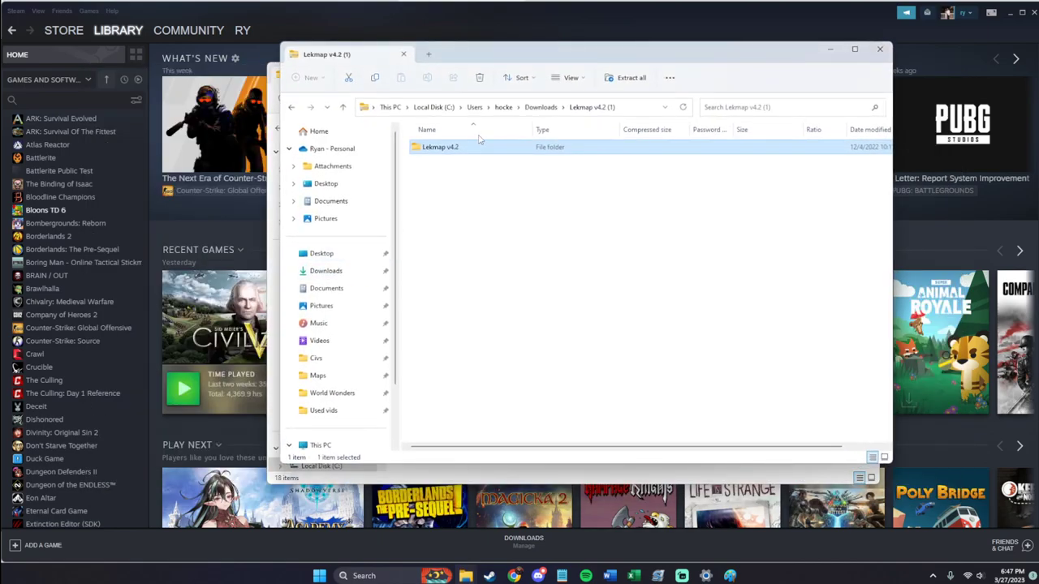
{"action": "left_click", "coordinate": [540, 106]}
{"action": "left_click", "coordinate": [477, 178]}
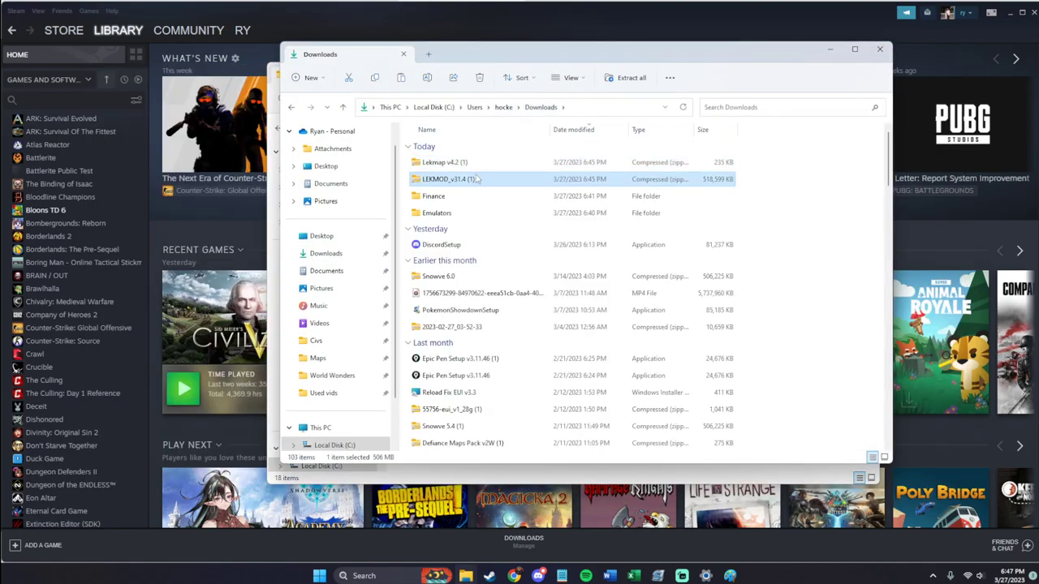
{"action": "double_click", "coordinate": [477, 178]}
{"action": "left_click", "coordinate": [492, 167]}
{"action": "left_click_drag", "start_coordinate": [823, 61], "coordinate": [741, 85]}
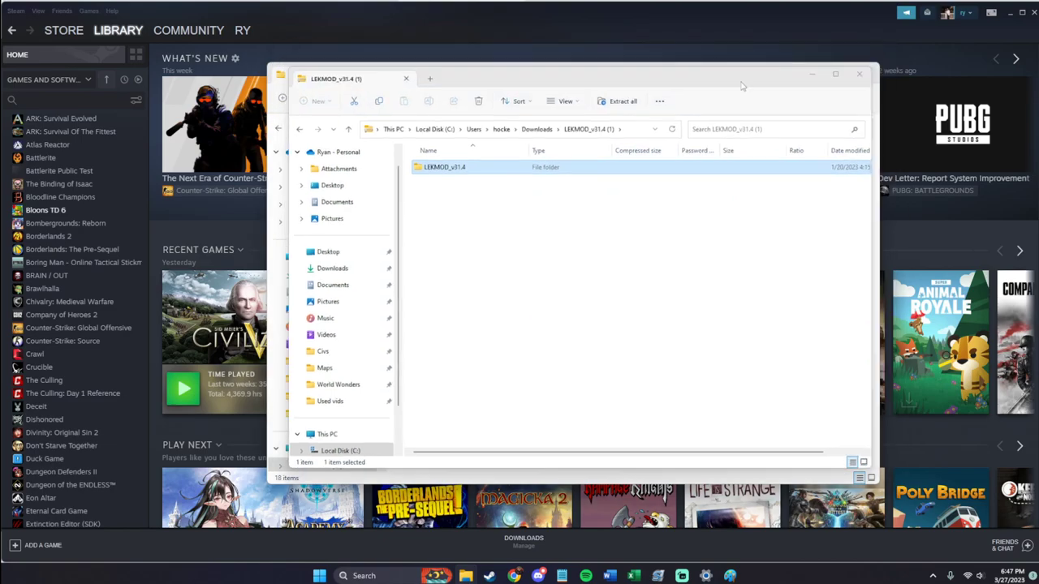
{"action": "key", "text": "alt+Tab"}
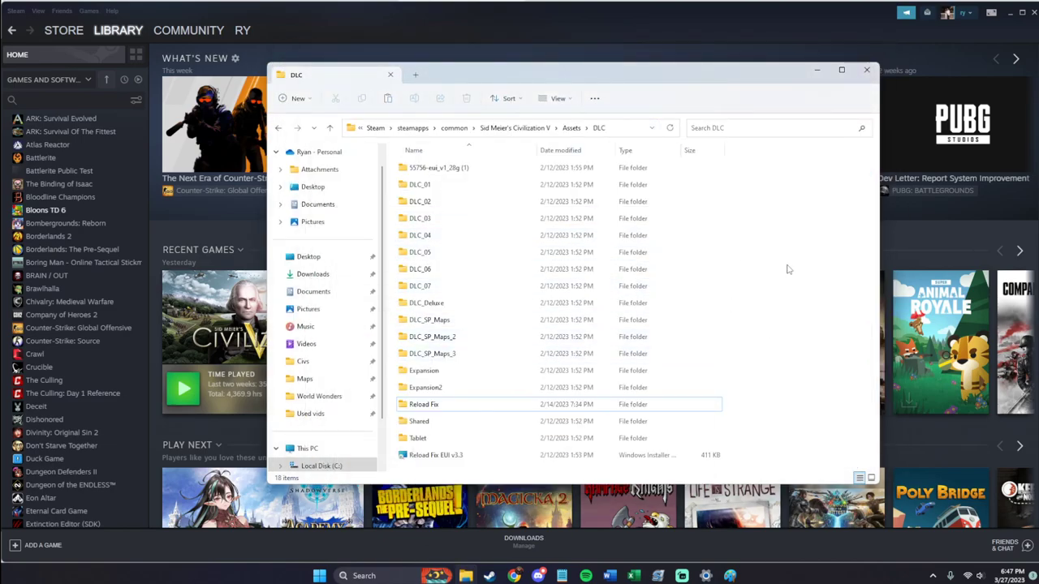
{"action": "key", "text": "ctrl+v"}
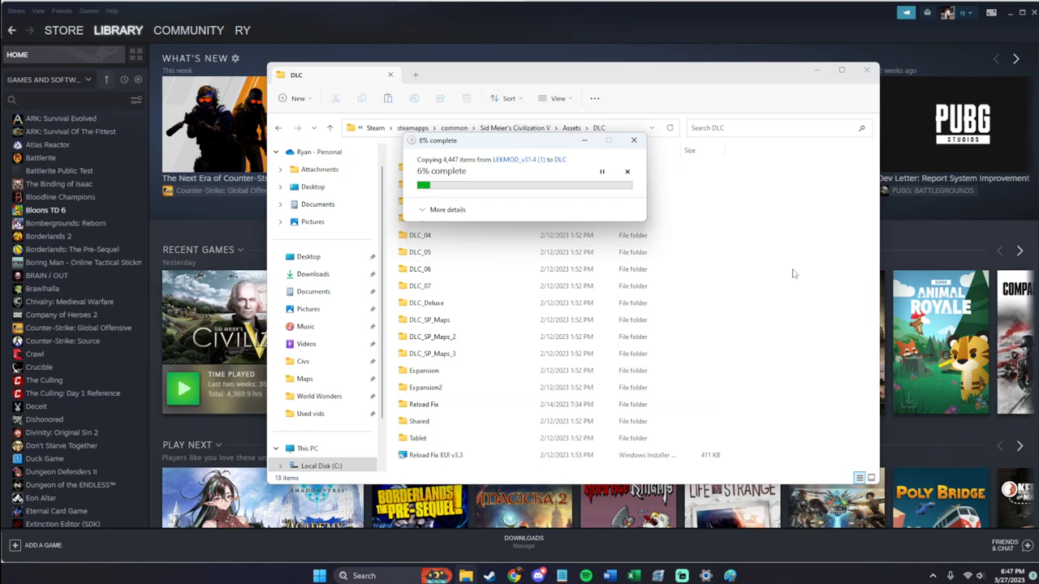
Track the 4,447-item LEKMOD_v31.4 copy into DLC via its detailed progress dialog.
{"action": "left_click", "coordinate": [474, 209]}
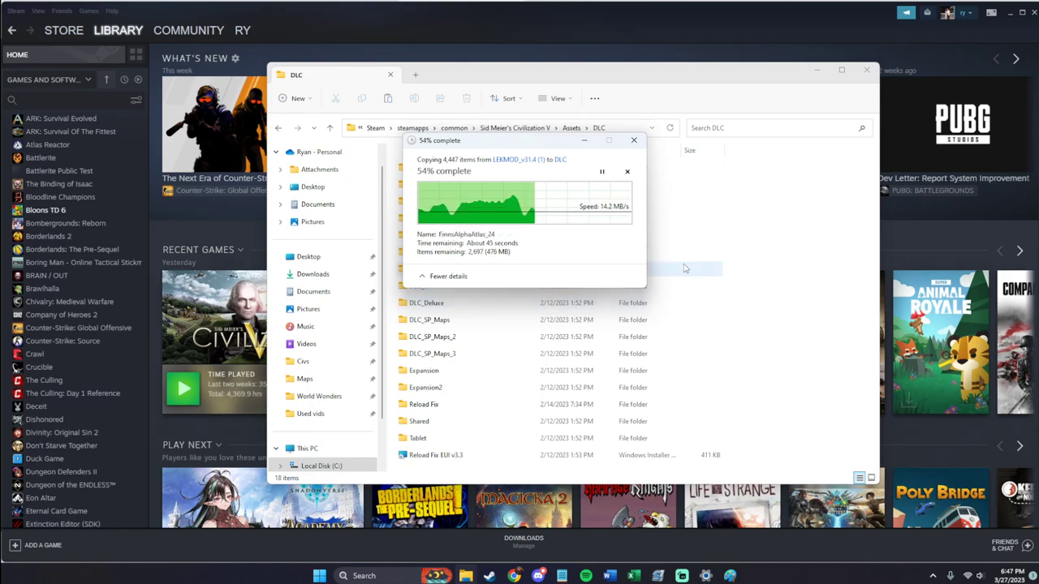
{"action": "left_click", "coordinate": [793, 267]}
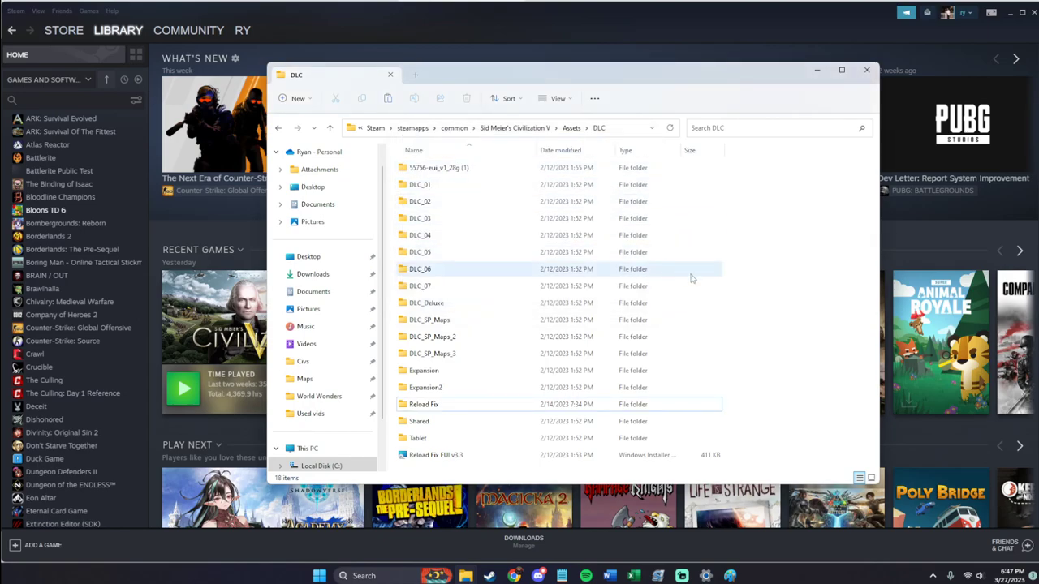
{"action": "mouse_move", "coordinate": [465, 576]}
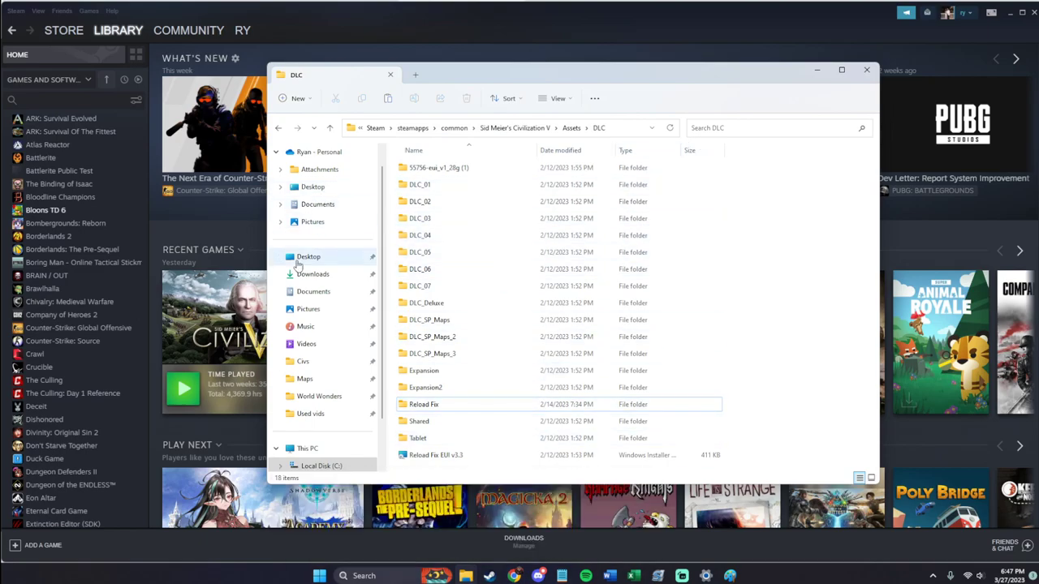
{"action": "left_click", "coordinate": [341, 274]}
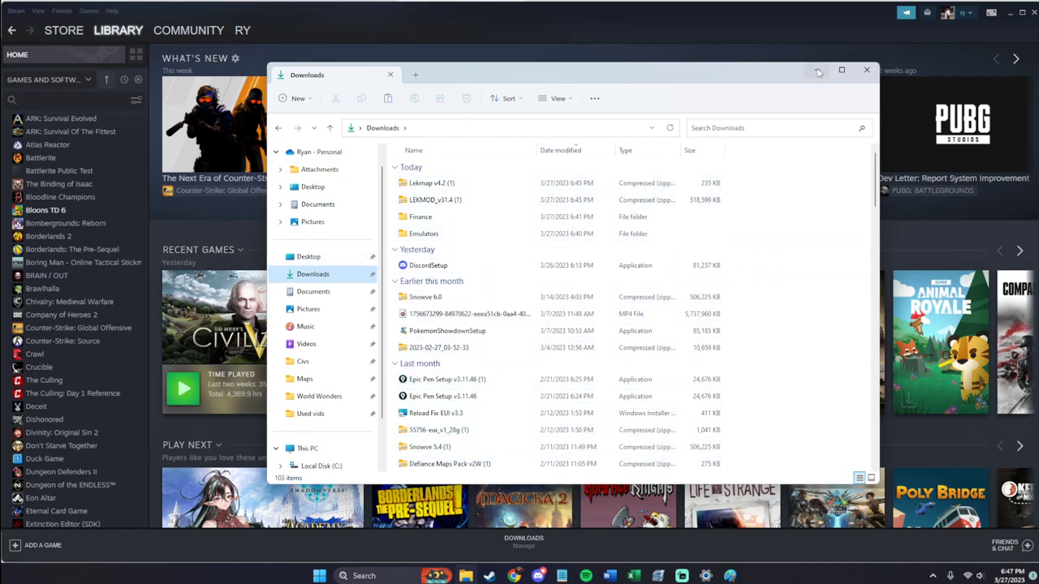
{"action": "left_click", "coordinate": [280, 130]}
{"action": "scroll", "coordinate": [479, 284], "scroll_direction": "down", "scroll_amount": 1}
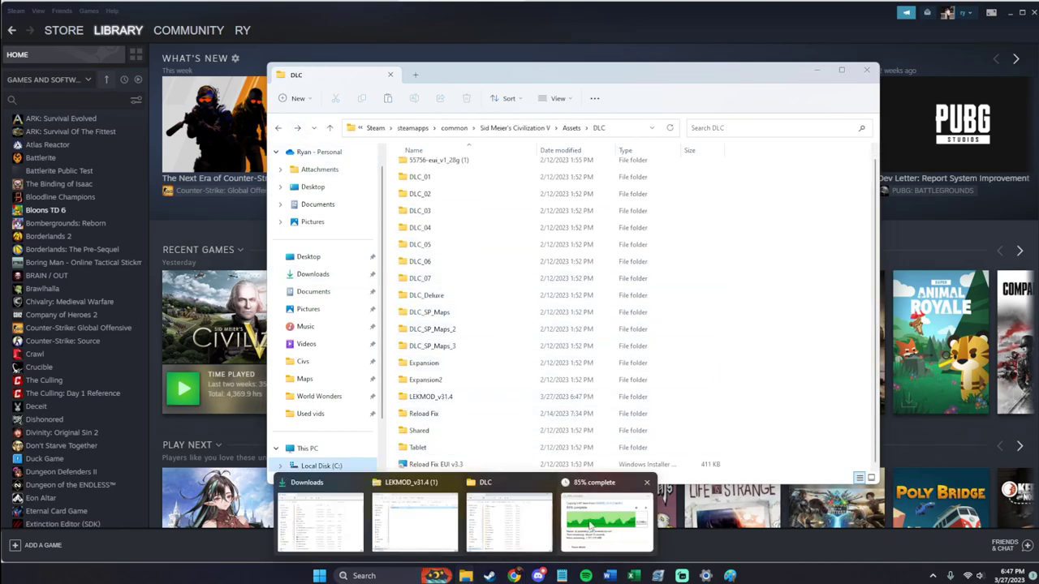
{"action": "left_click", "coordinate": [613, 520]}
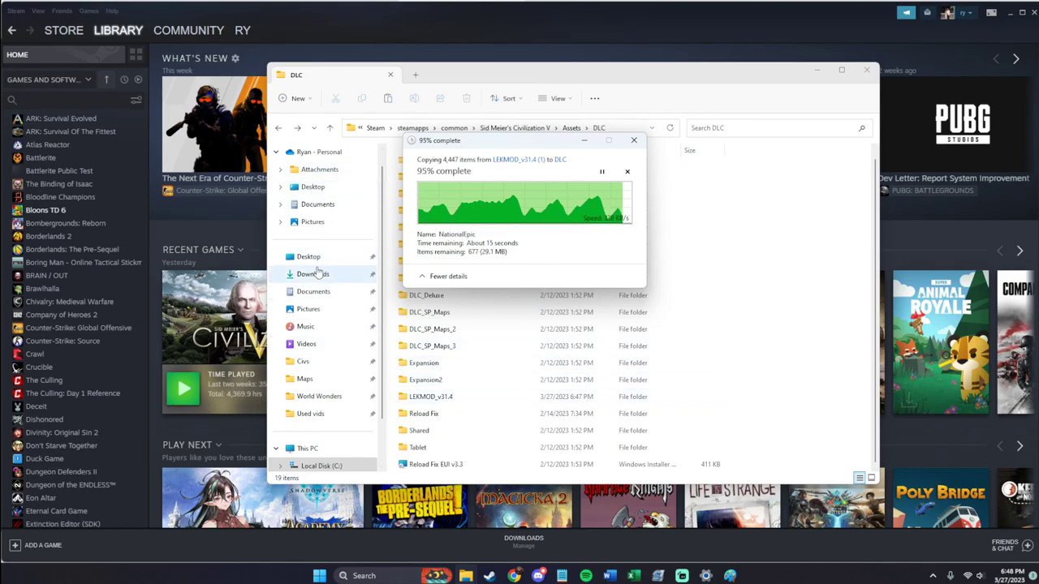
Check the Lekmap v4.2 and LEKMOD_v31.4 zips in Downloads, confirming the LEKMOD_v31.4 folder inside.
{"action": "left_click", "coordinate": [318, 273]}
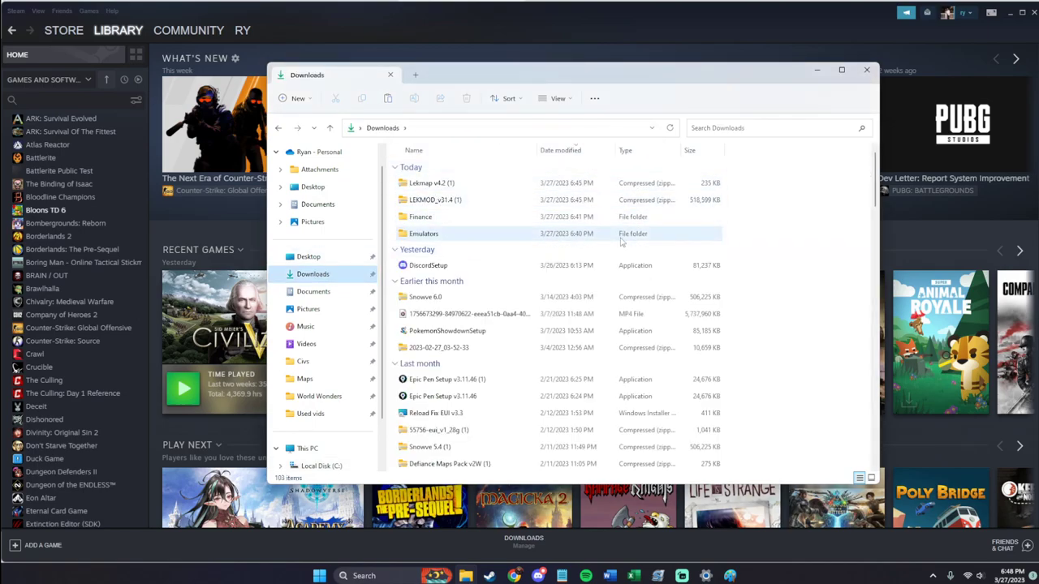
{"action": "left_click", "coordinate": [635, 190]}
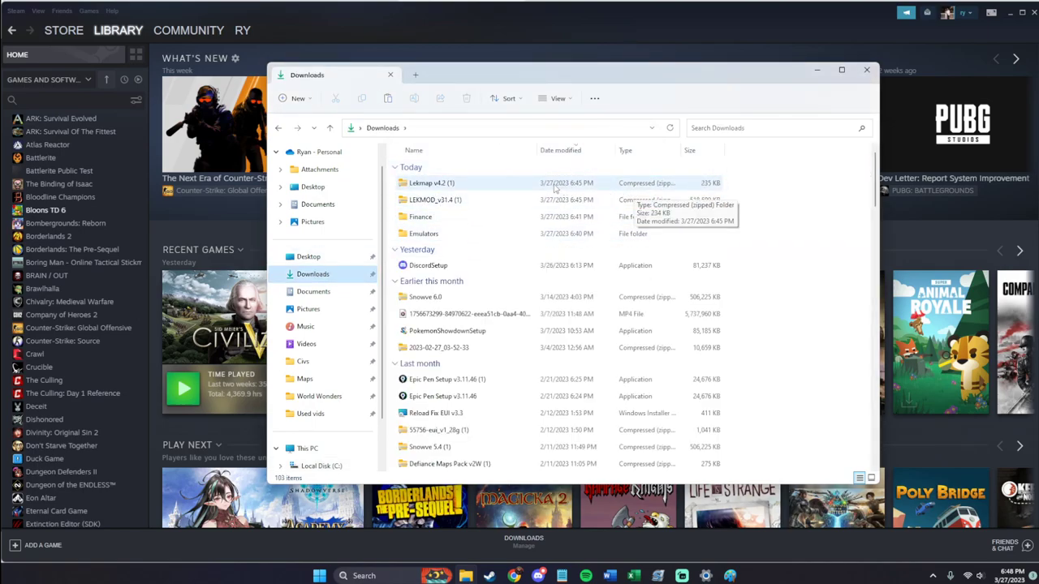
{"action": "left_click", "coordinate": [529, 200]}
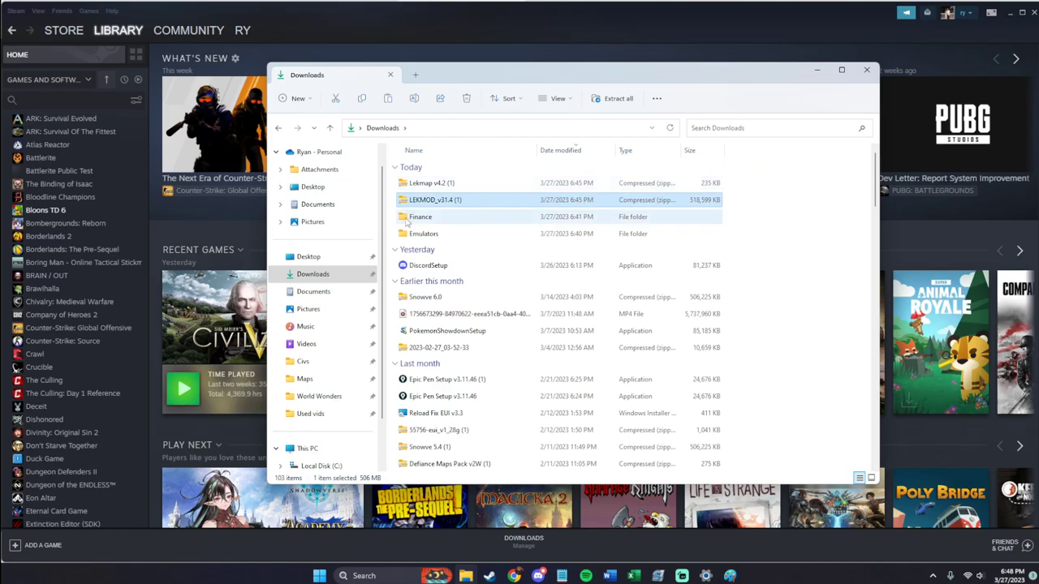
{"action": "double_click", "coordinate": [428, 200]}
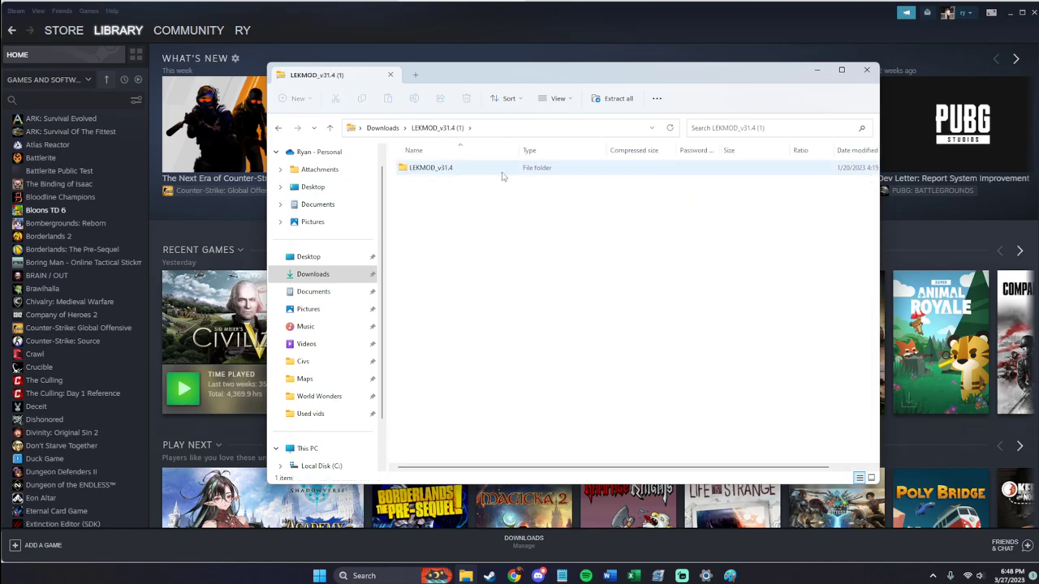
{"action": "left_click", "coordinate": [450, 169]}
{"action": "key", "text": "alt+Left"}
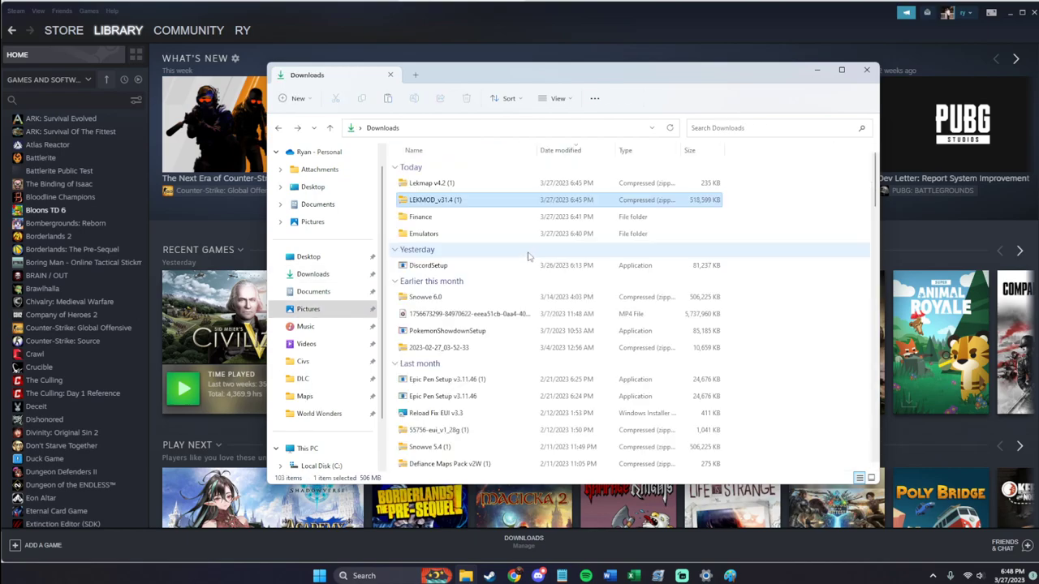
Paste LEKMOD_v31.4 into the DLC folder, verify the copy, and return to Assets.
{"action": "key", "text": "alt+Tab"}
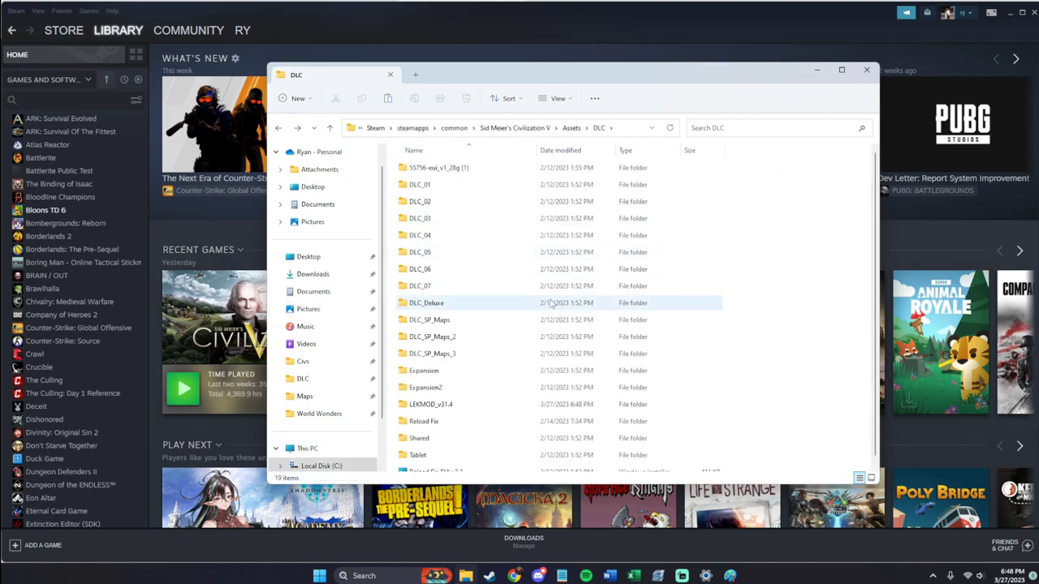
{"action": "key", "text": "ctrl+v"}
{"action": "mouse_move", "coordinate": [465, 573]}
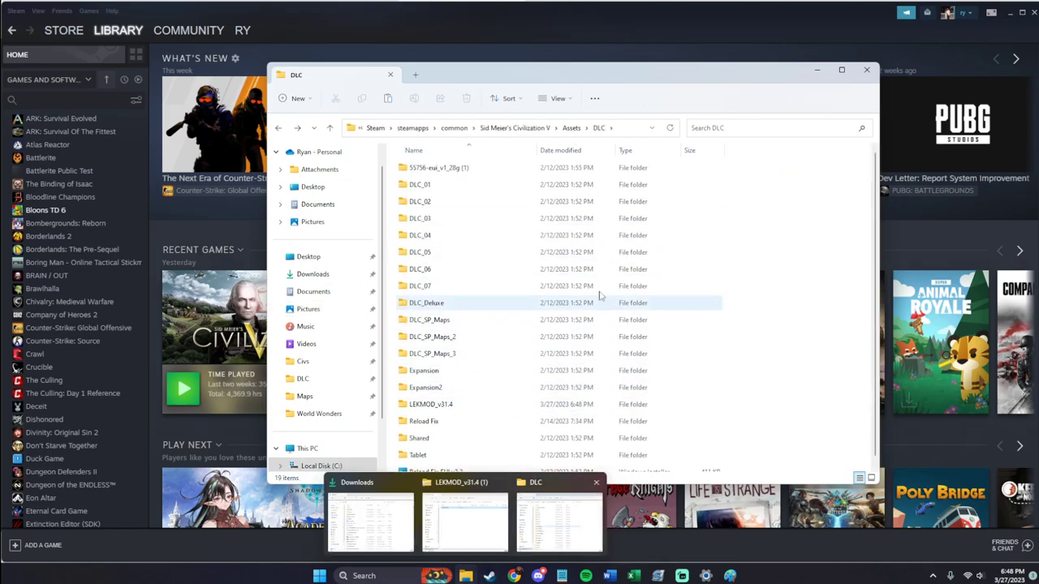
{"action": "left_click", "coordinate": [450, 404]}
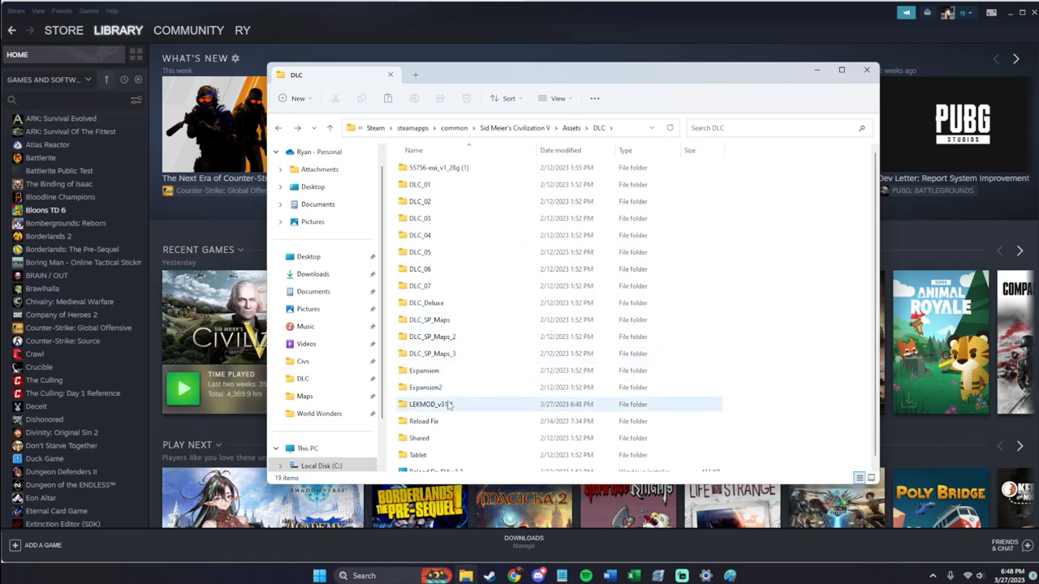
{"action": "left_click", "coordinate": [578, 128]}
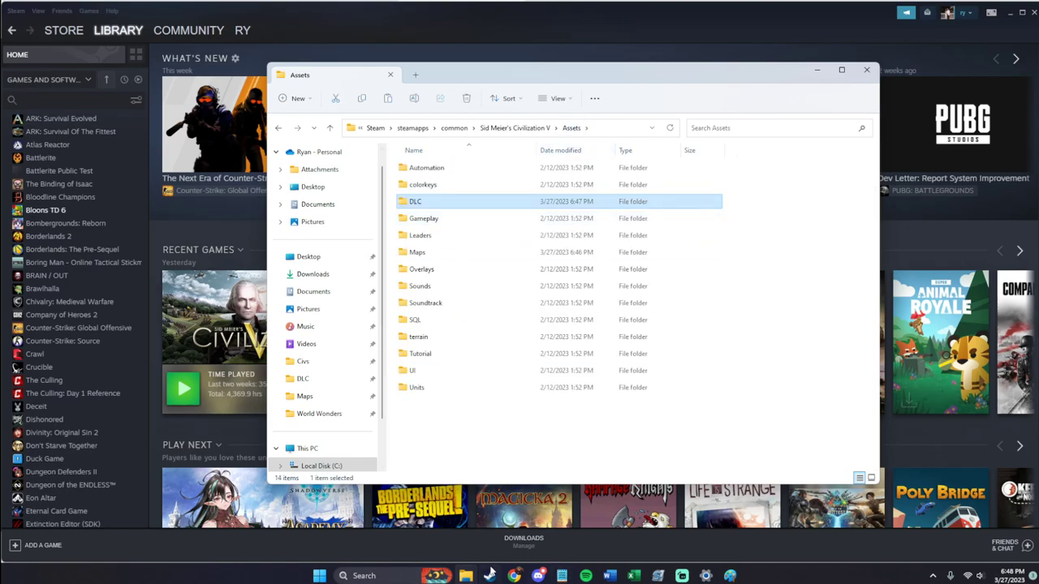
Launch Sid Meier's Civilization V from Steam's taskbar recent games list.
{"action": "right_click", "coordinate": [466, 575]}
{"action": "right_click", "coordinate": [488, 576]}
{"action": "left_click", "coordinate": [461, 260]}
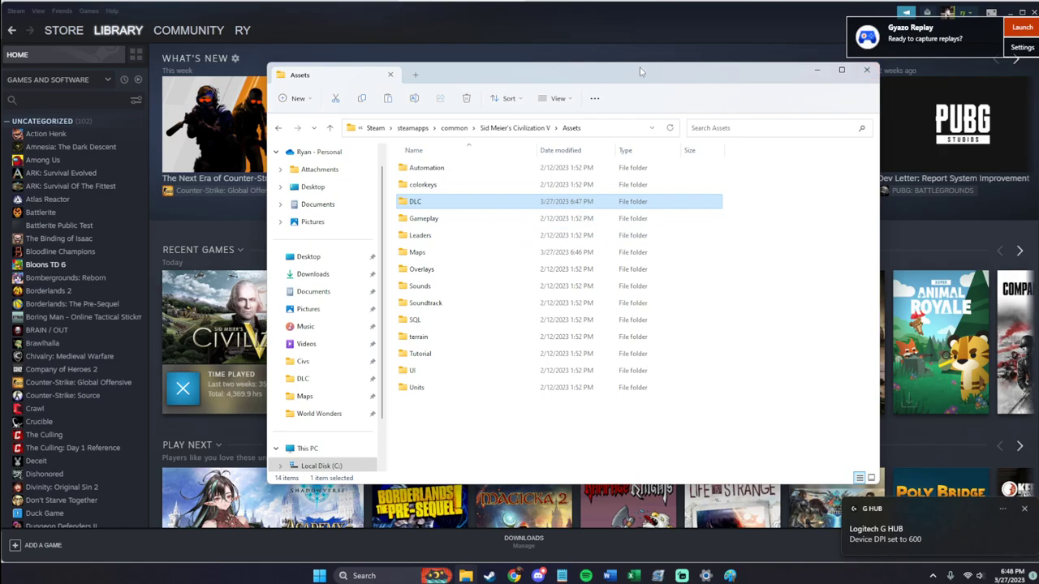
Minimize Steam, dismiss the Logitech G HUB notification, and close the Assets Explorer window.
{"action": "left_click", "coordinate": [1006, 12]}
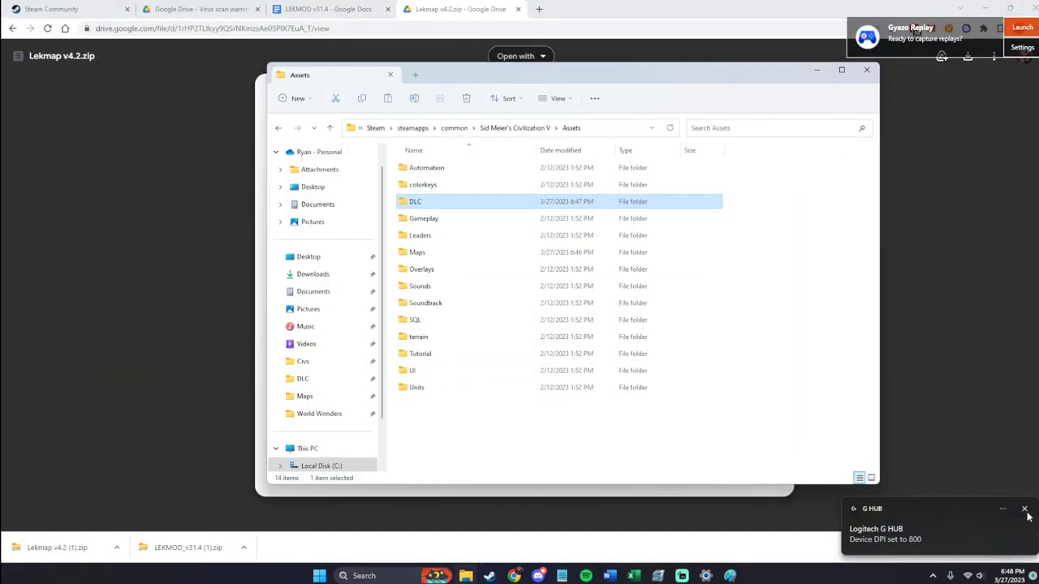
{"action": "left_click", "coordinate": [1024, 509]}
{"action": "left_click", "coordinate": [816, 70]}
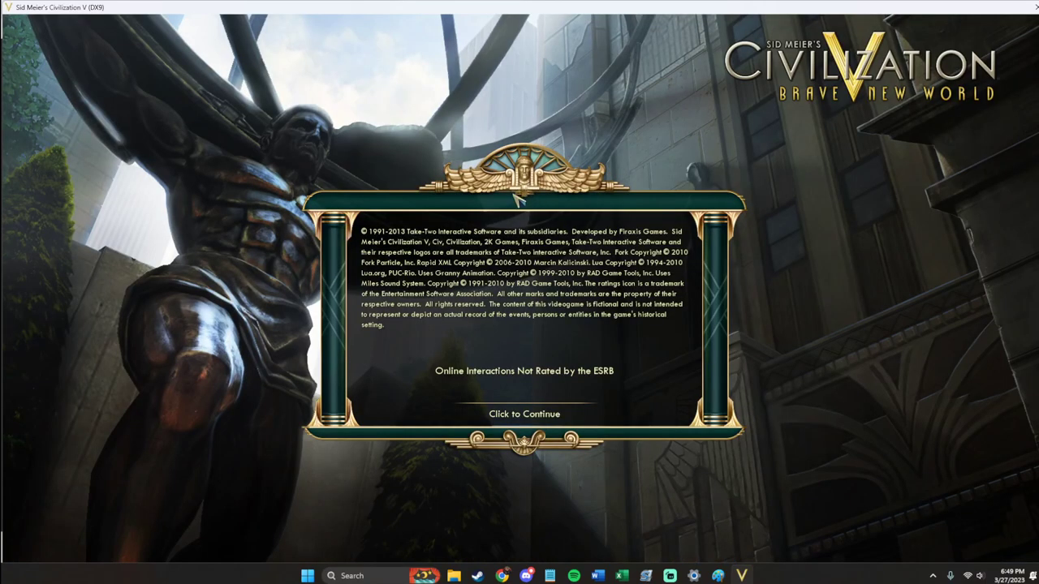
Go past the splash screen to Multiplayer > Standard > Internet and start hosting a game.
{"action": "left_click", "coordinate": [511, 410]}
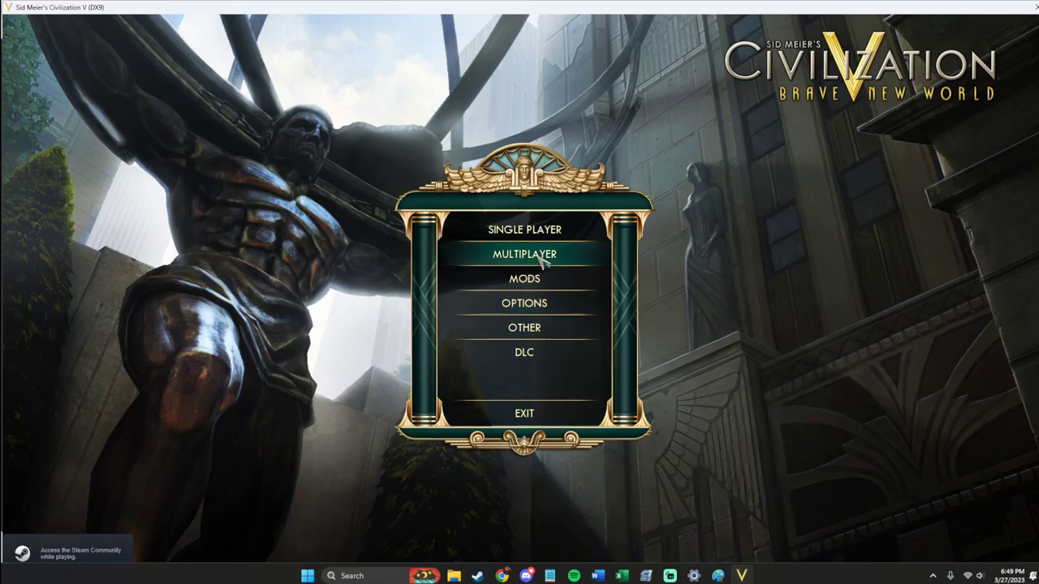
{"action": "left_click", "coordinate": [542, 257]}
{"action": "left_click", "coordinate": [551, 231]}
{"action": "left_click", "coordinate": [526, 232]}
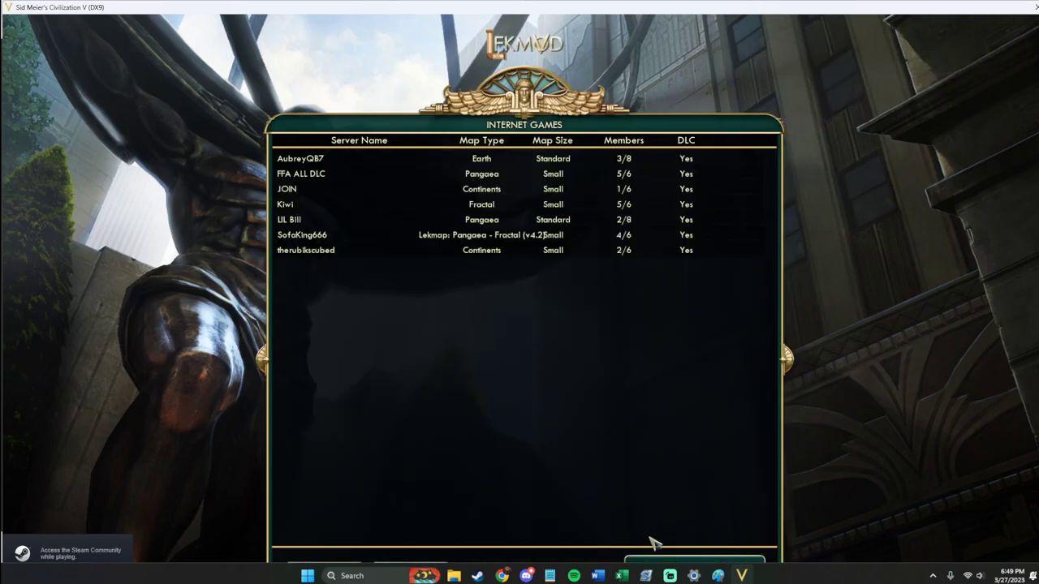
{"action": "left_click", "coordinate": [668, 563]}
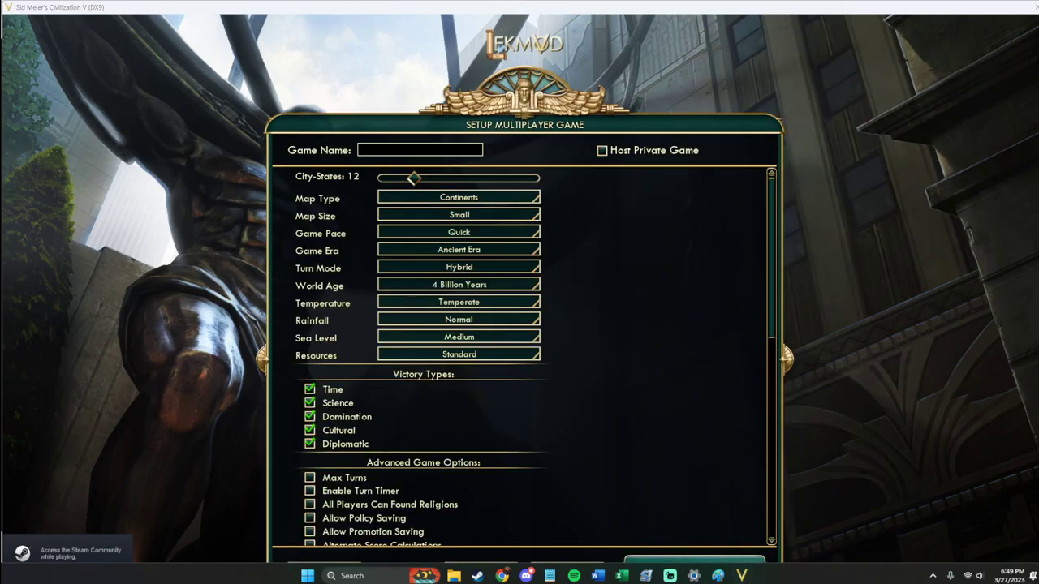
Host a private game loaded from the first Steam Cloud save.
{"action": "left_click", "coordinate": [601, 150]}
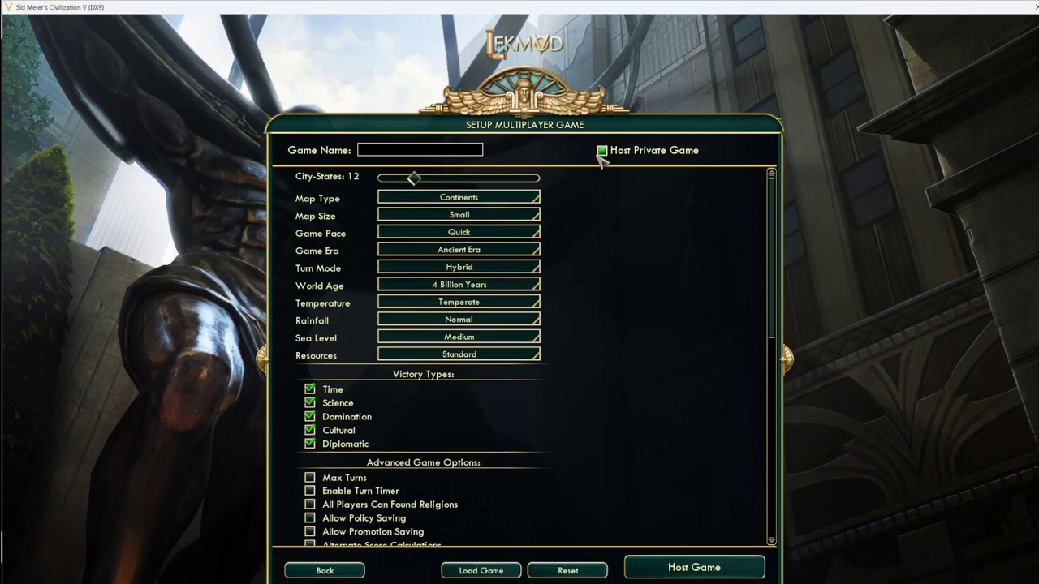
{"action": "left_click", "coordinate": [482, 570]}
{"action": "left_click", "coordinate": [606, 180]}
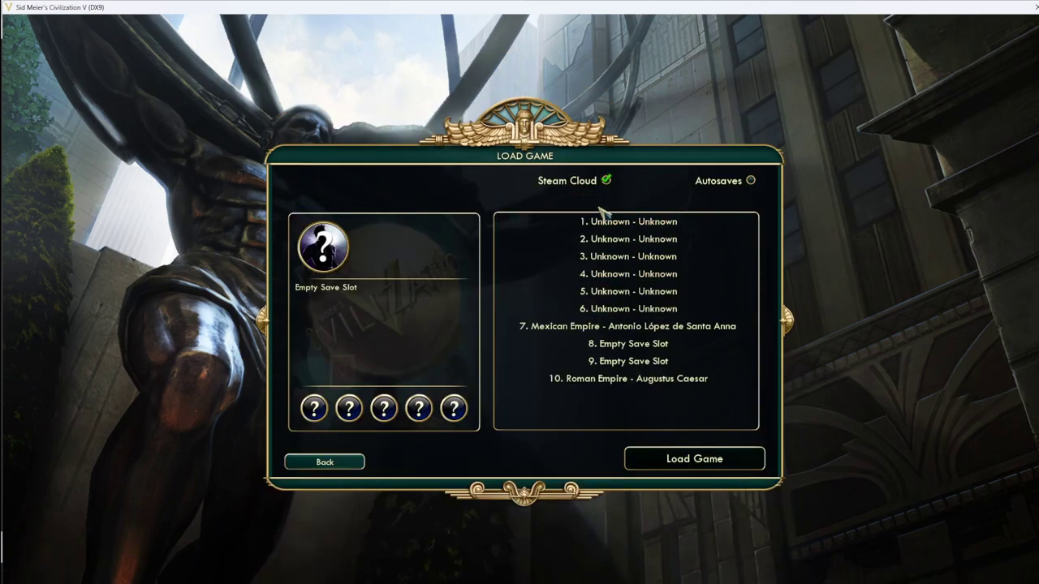
{"action": "left_click", "coordinate": [611, 219]}
{"action": "left_click", "coordinate": [693, 459]}
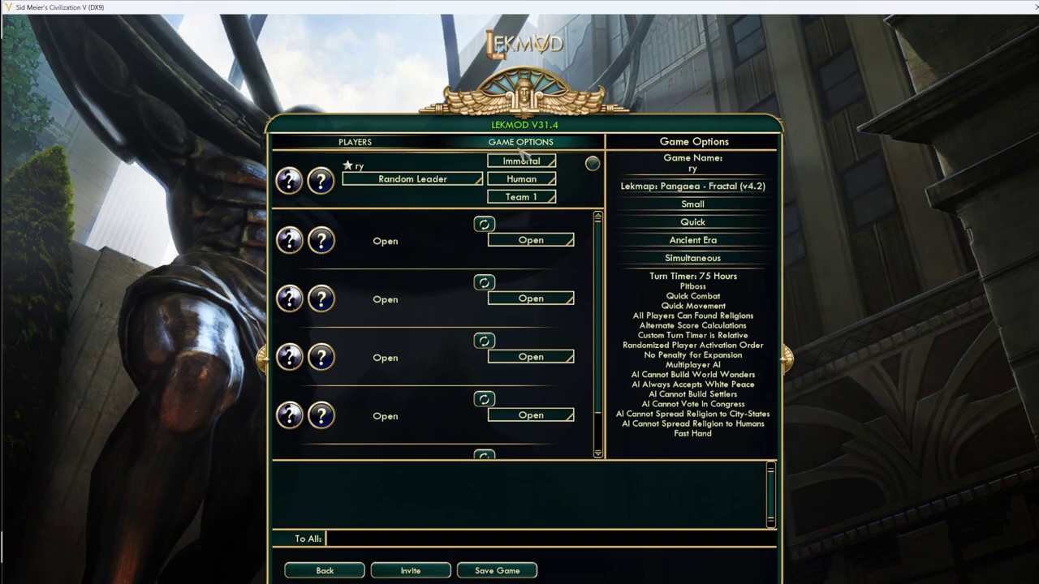
{"action": "left_click", "coordinate": [470, 142]}
{"action": "left_click", "coordinate": [495, 181]}
{"action": "scroll", "coordinate": [524, 325], "scroll_direction": "down", "scroll_amount": 10}
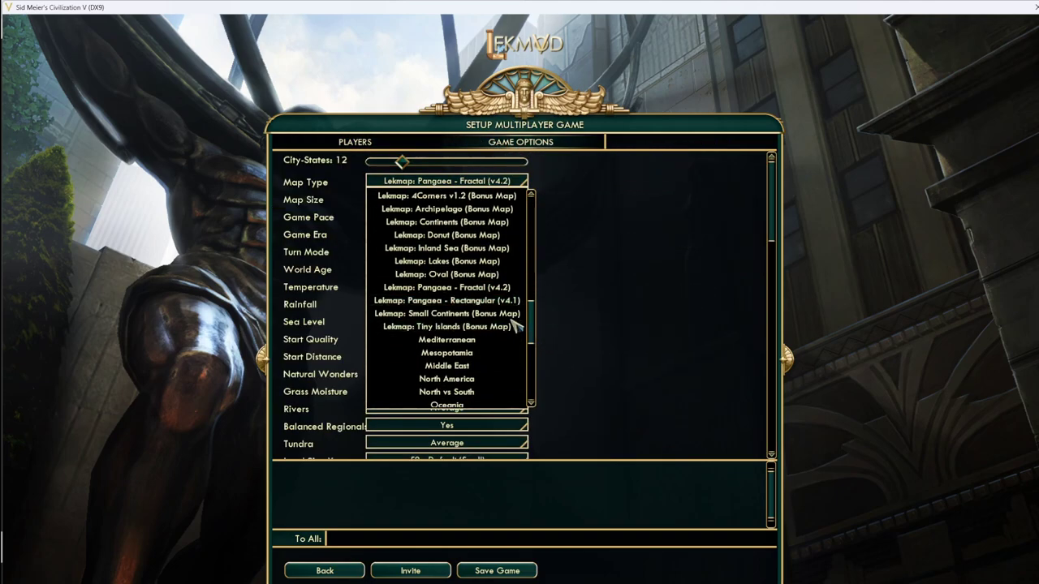
{"action": "scroll", "coordinate": [512, 274], "scroll_direction": "up", "scroll_amount": 4}
{"action": "left_click", "coordinate": [613, 265]}
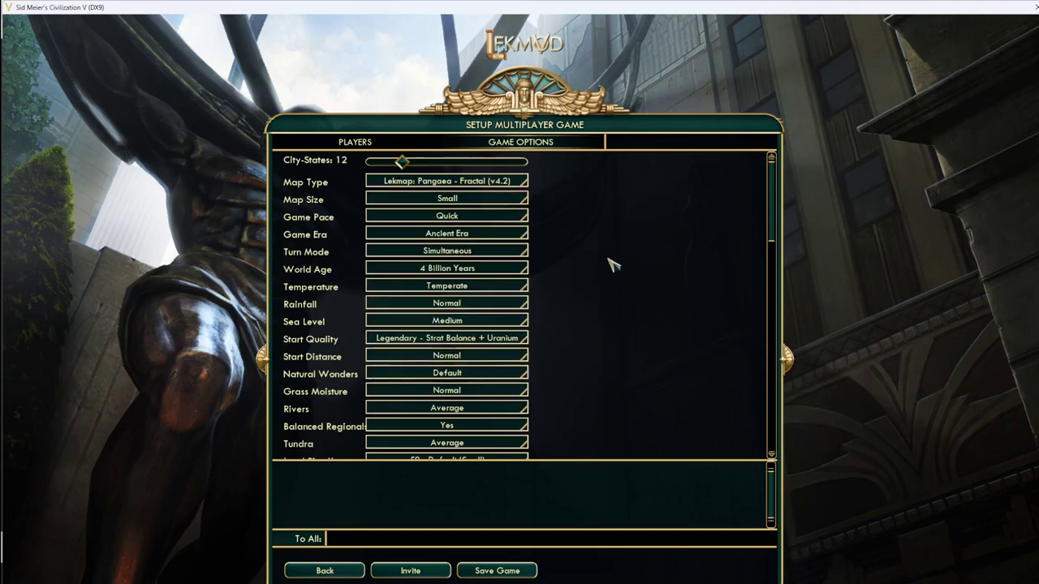
{"action": "left_click", "coordinate": [356, 143]}
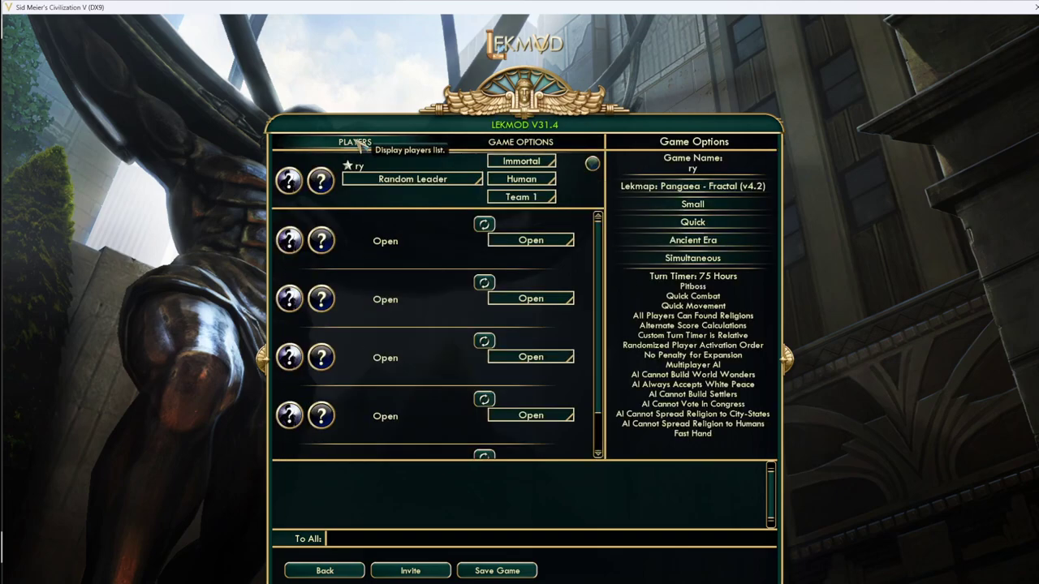